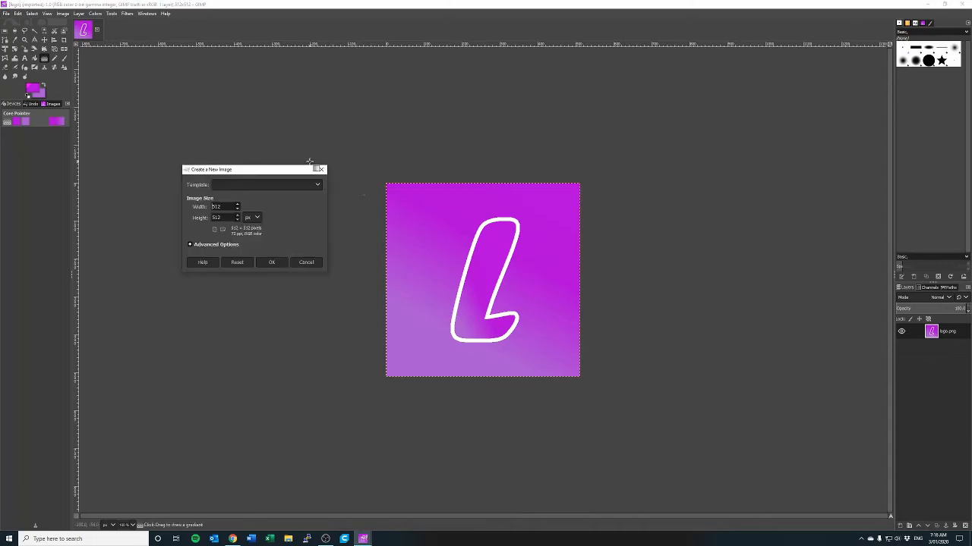
# Step: Create a new 512 × 512 px image
pyautogui.moveTo(297, 173); pyautogui.dragTo(715, 205)
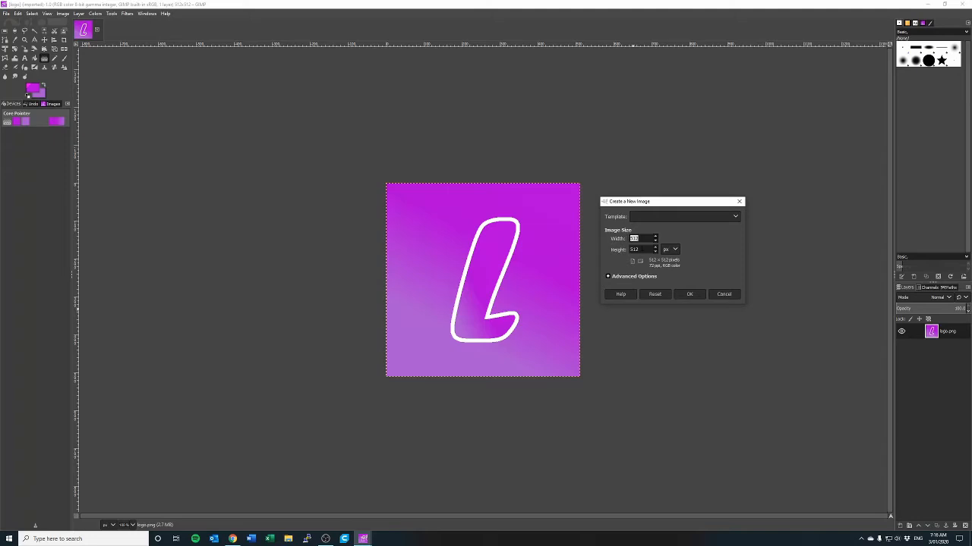
pyautogui.moveTo(639, 249); pyautogui.dragTo(627, 251)
pyautogui.click(690, 296)
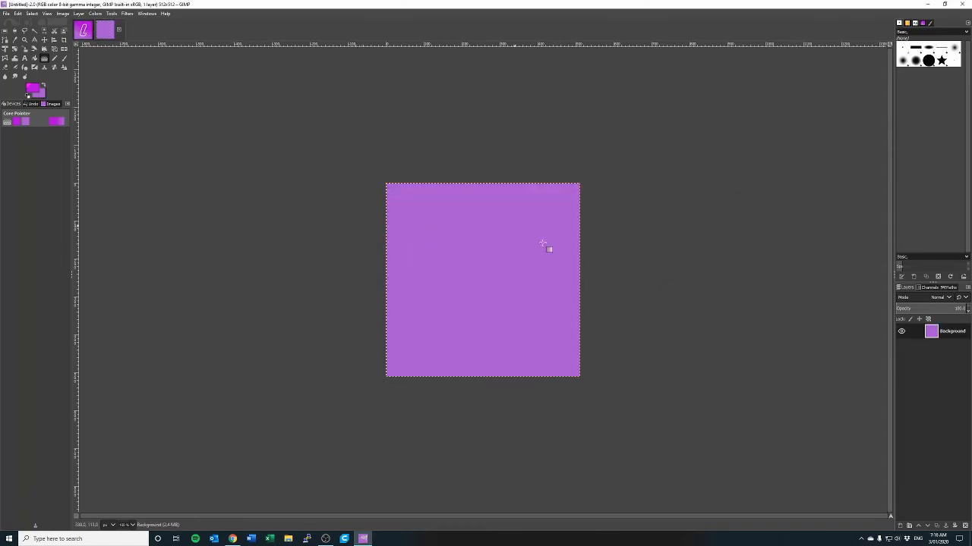
# Step: Add an alpha channel to the Background layer and clear the whole canvas to transparency
pyautogui.rightClick(938, 338)
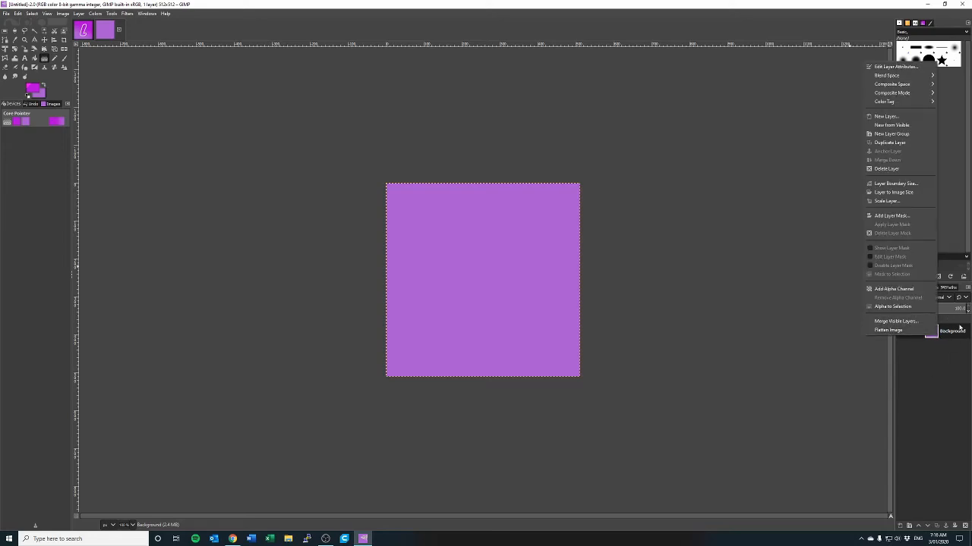
pyautogui.click(893, 288)
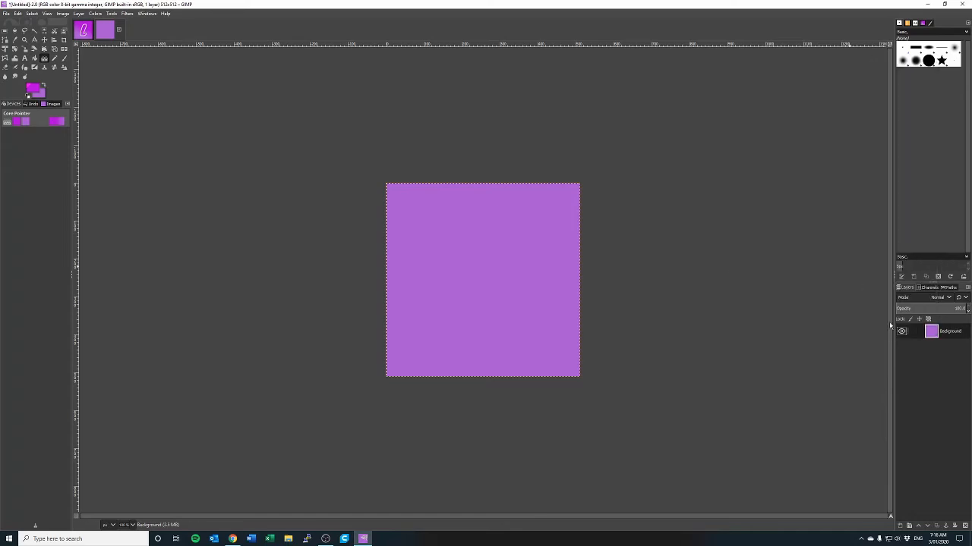
pyautogui.click(4, 32)
pyautogui.moveTo(308, 151); pyautogui.dragTo(688, 435)
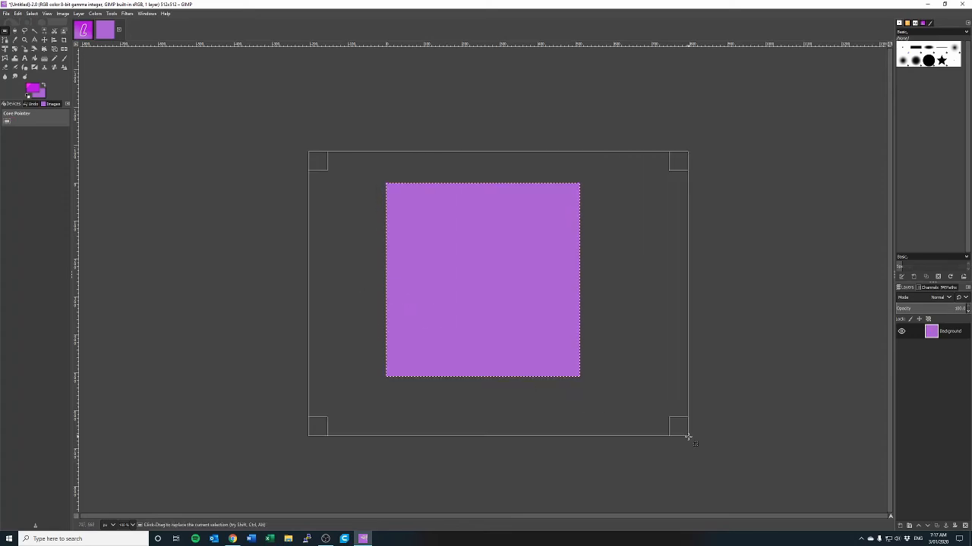
pyautogui.press('Delete')
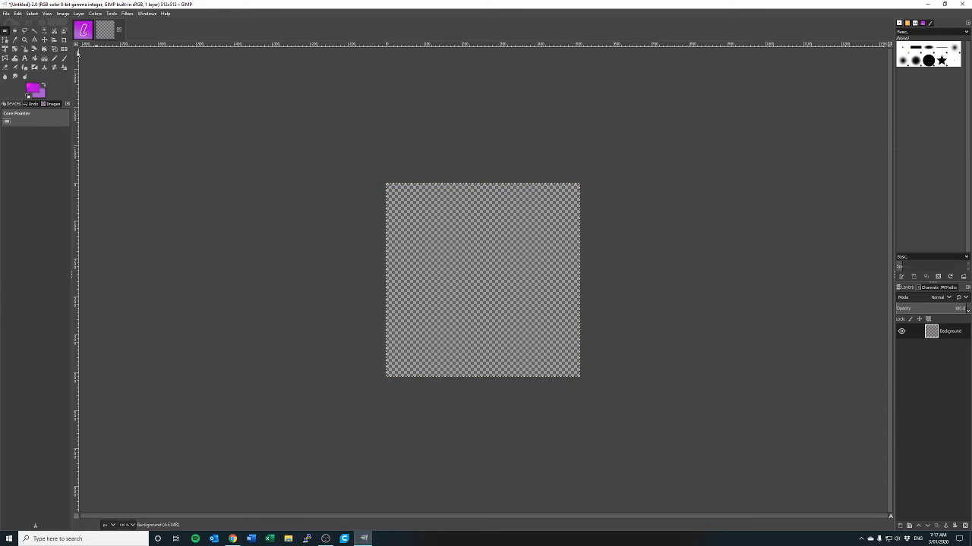
# Step: Add the purple text "Test" in Comic Sans MS Bold in a text box across the middle of the canvas
pyautogui.click(24, 58)
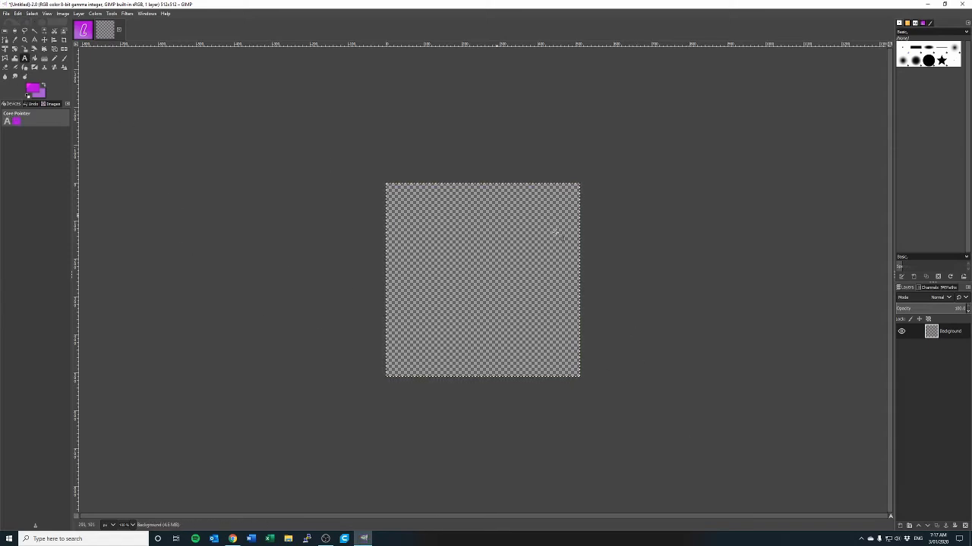
pyautogui.moveTo(425, 230); pyautogui.dragTo(551, 347)
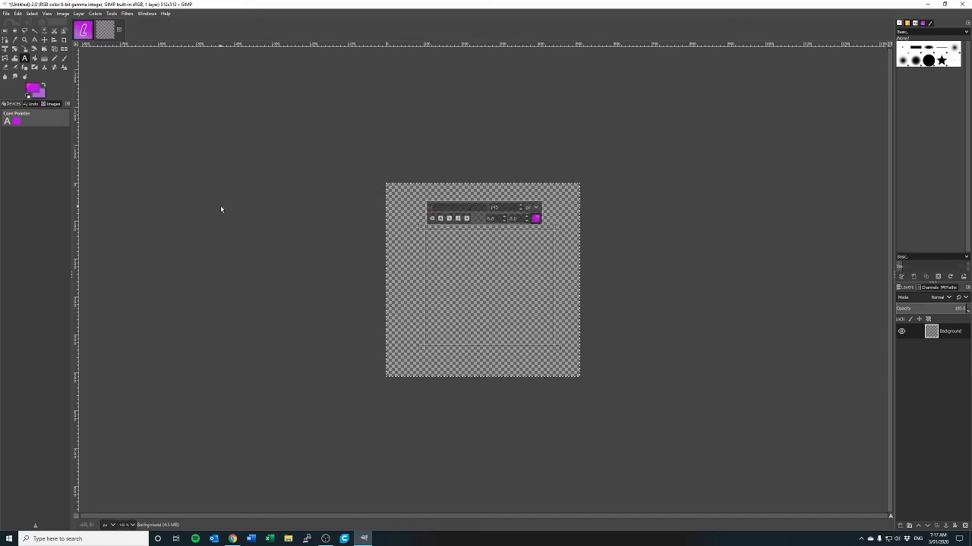
pyautogui.write('c')
pyautogui.scroll(-3, 484, 360)
pyautogui.scroll(-1, 470, 372)
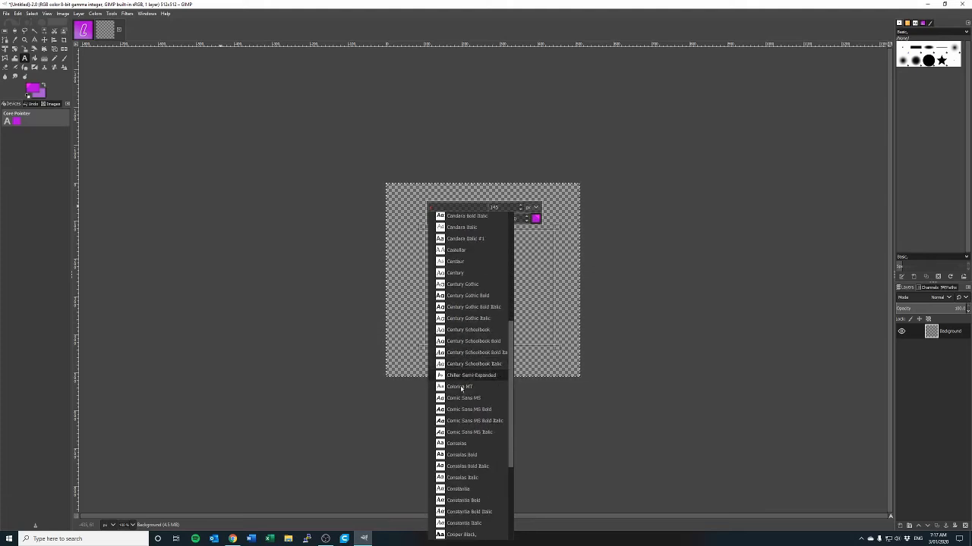
pyautogui.click(472, 410)
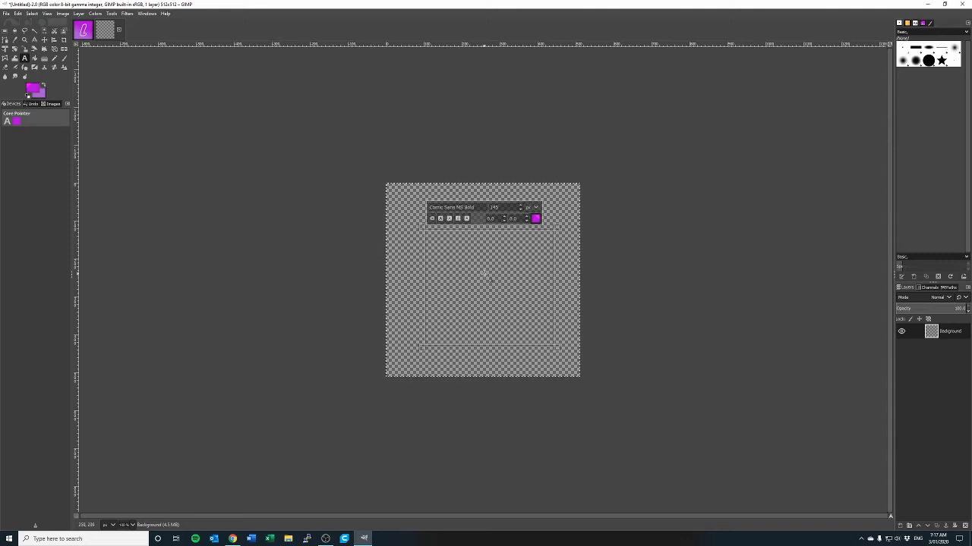
pyautogui.write('Test')
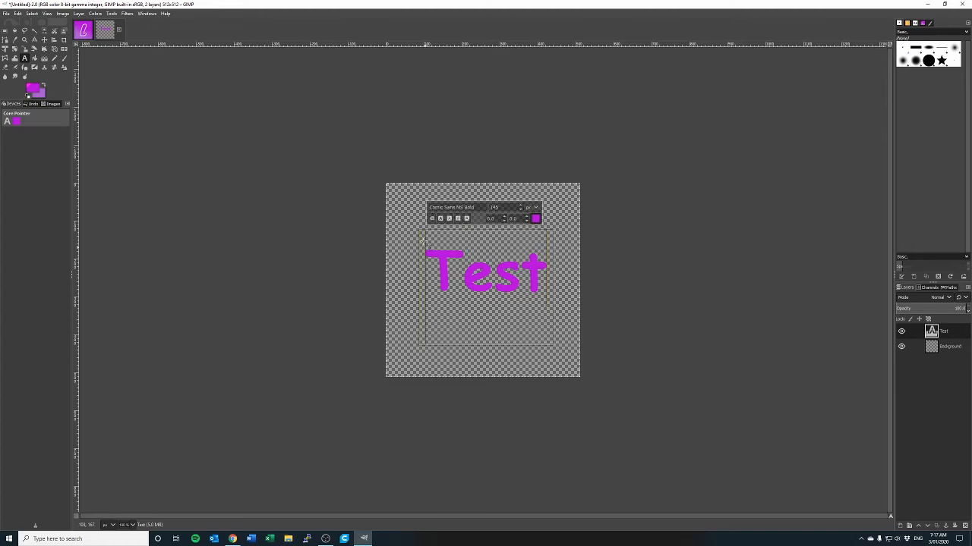
# Step: Enlarge the "Test" text to 174 px in a wider text box and move it to about the canvas centre
pyautogui.moveTo(420, 226); pyautogui.dragTo(403, 218)
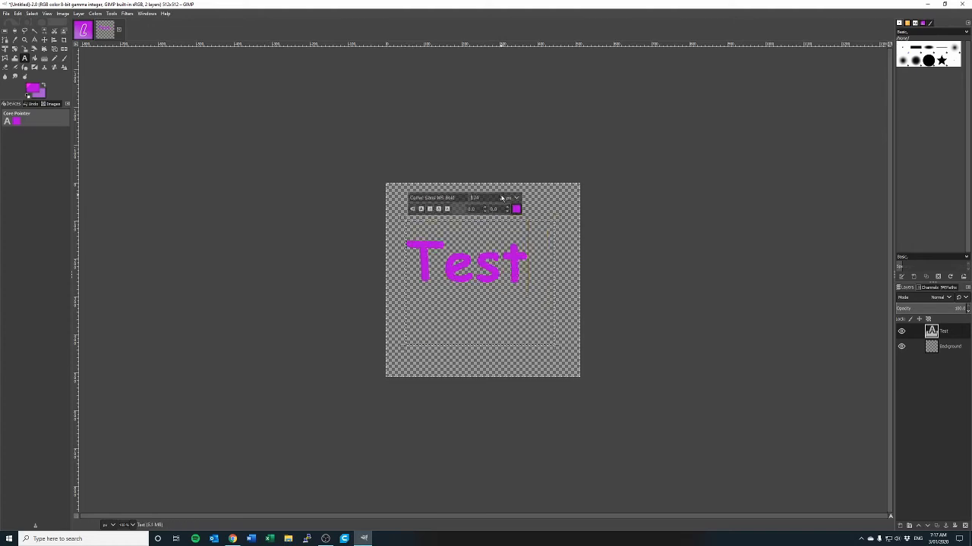
pyautogui.moveTo(527, 260); pyautogui.dragTo(247, 260)
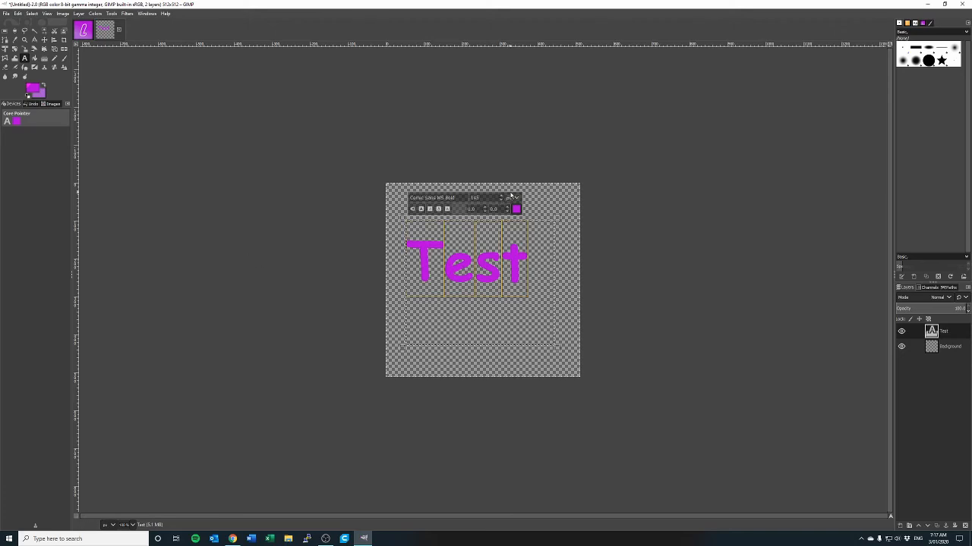
pyautogui.scroll(20, 502, 199)
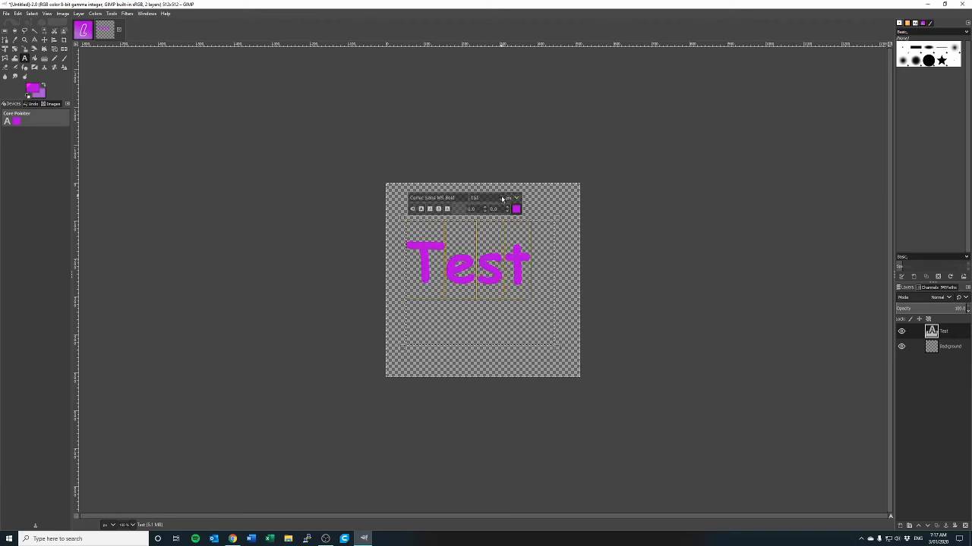
pyautogui.scroll(6, 502, 199)
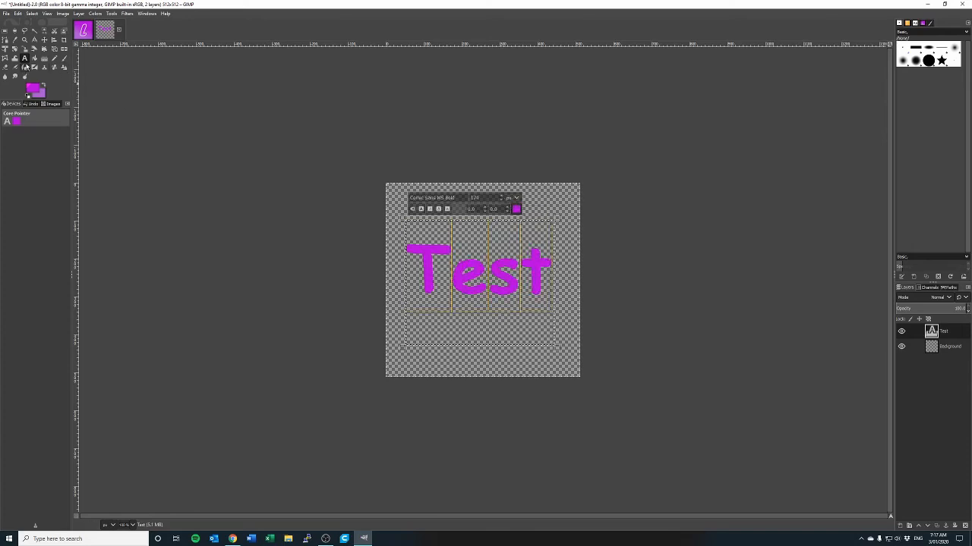
pyautogui.click(44, 41)
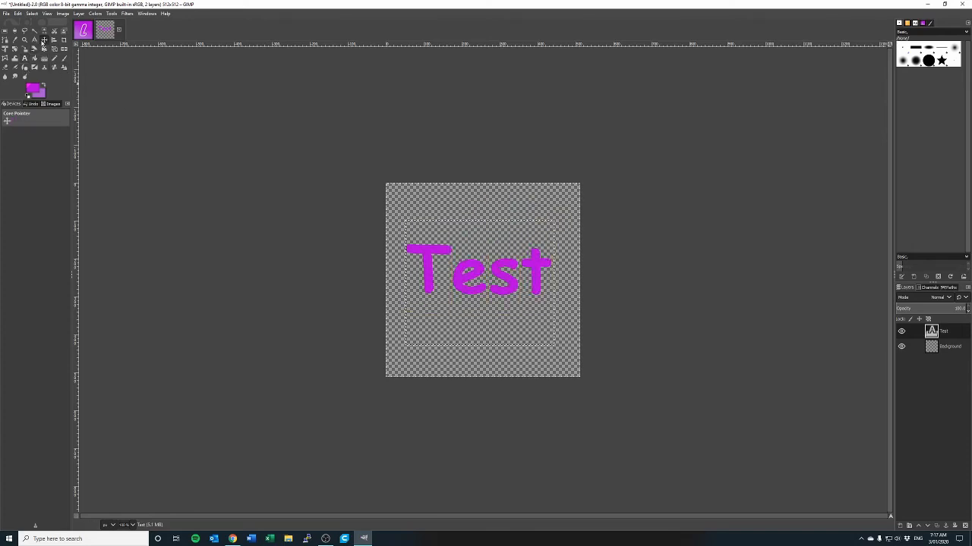
pyautogui.moveTo(512, 292); pyautogui.dragTo(517, 302)
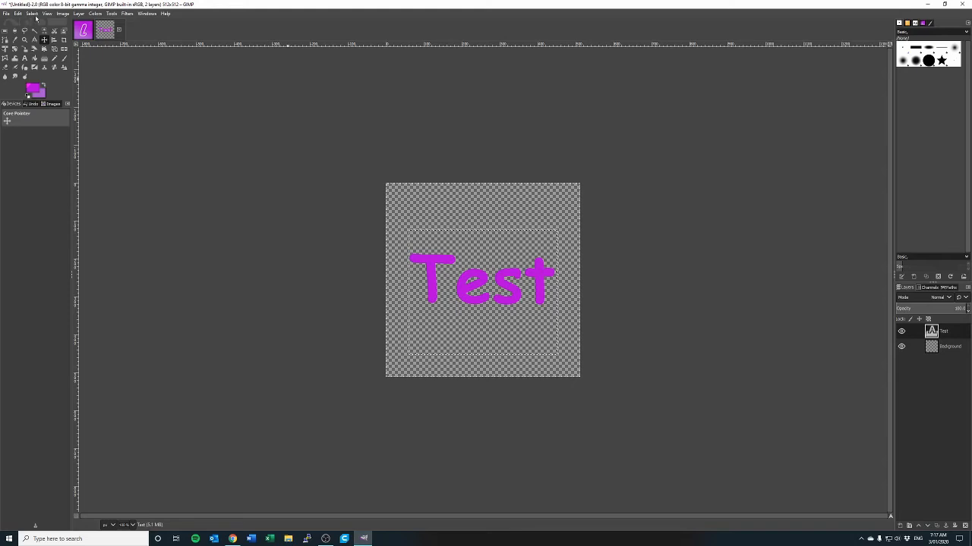
# Step: Select the purple lettering by colour and grow the selection by 10 px
pyautogui.click(31, 14)
pyautogui.click(52, 59)
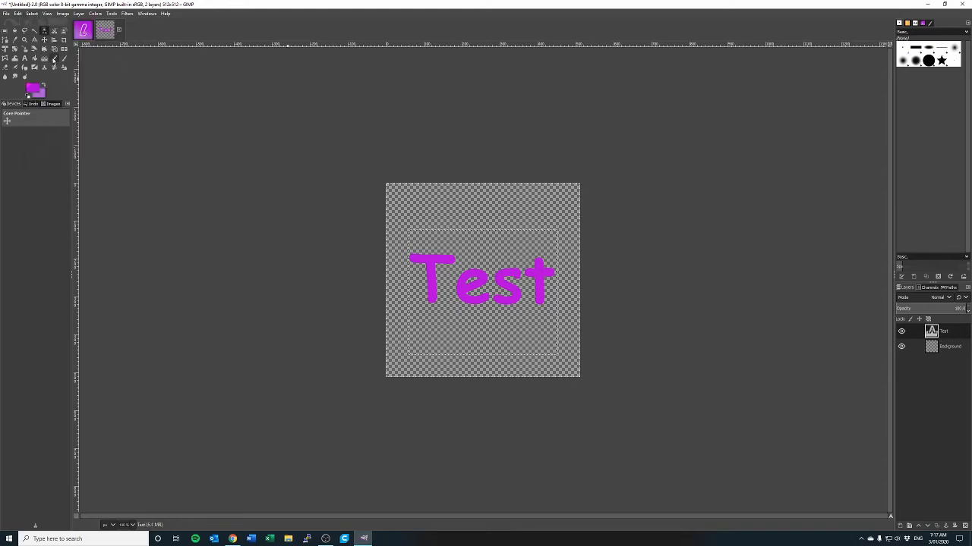
pyautogui.click(471, 275)
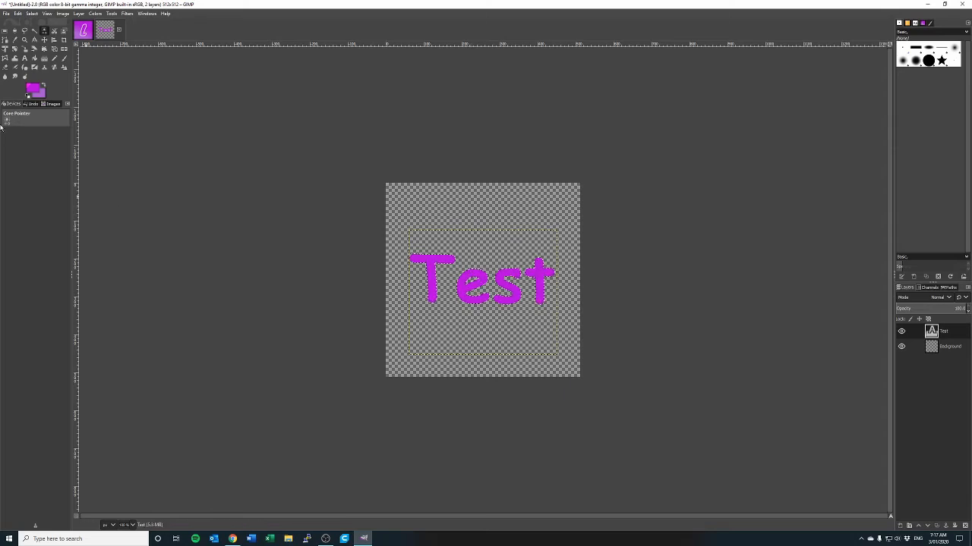
pyautogui.click(35, 13)
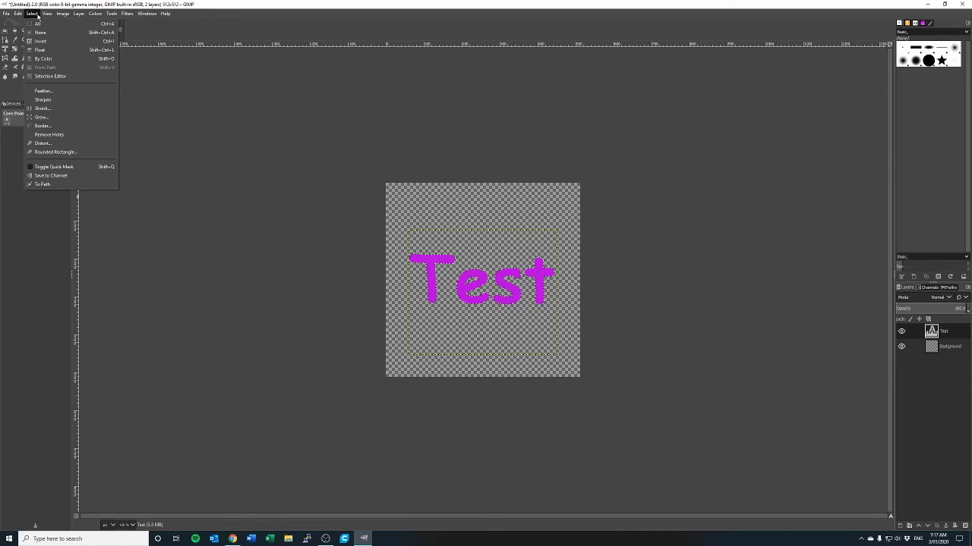
pyautogui.click(43, 117)
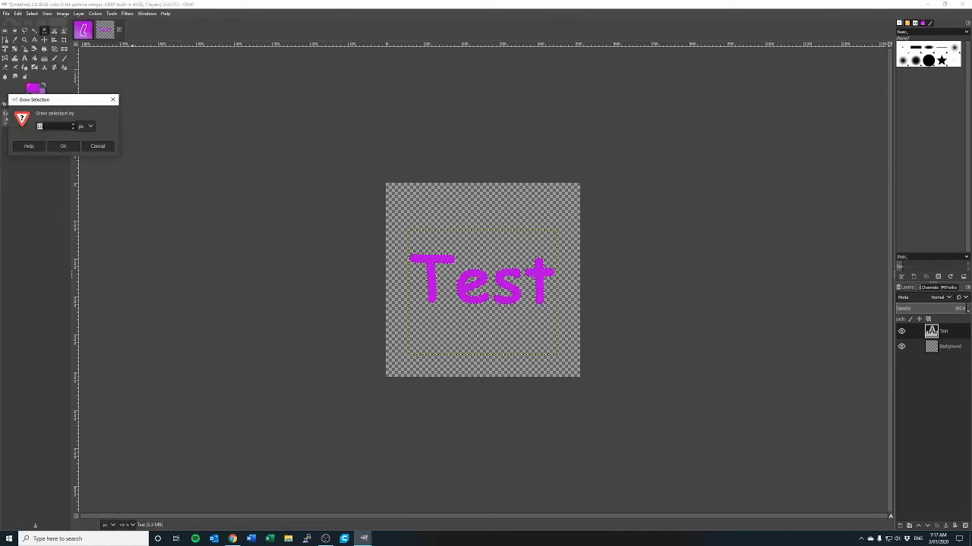
pyautogui.click(65, 147)
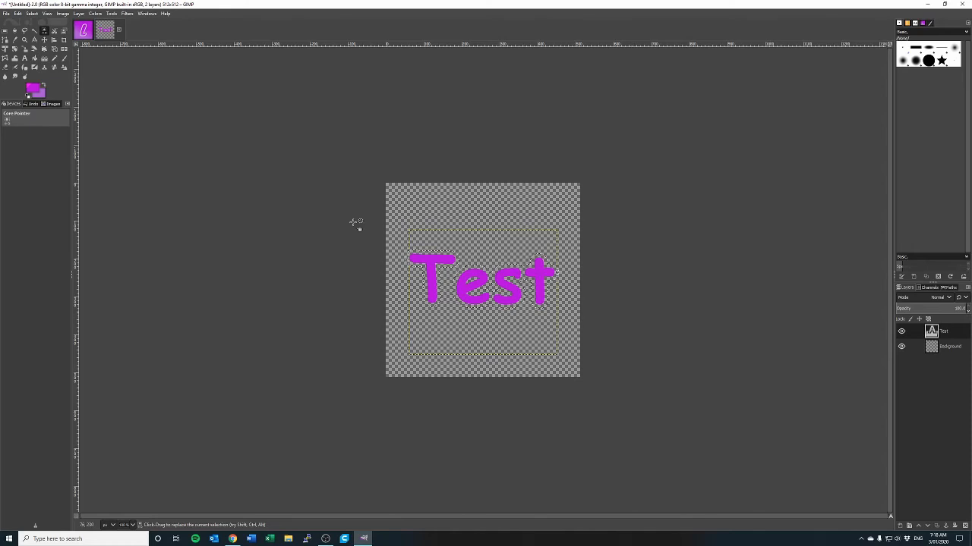
# Step: Set the foreground colour to white and the background colour to black, and activate the Bucket Fill tool
pyautogui.click(29, 96)
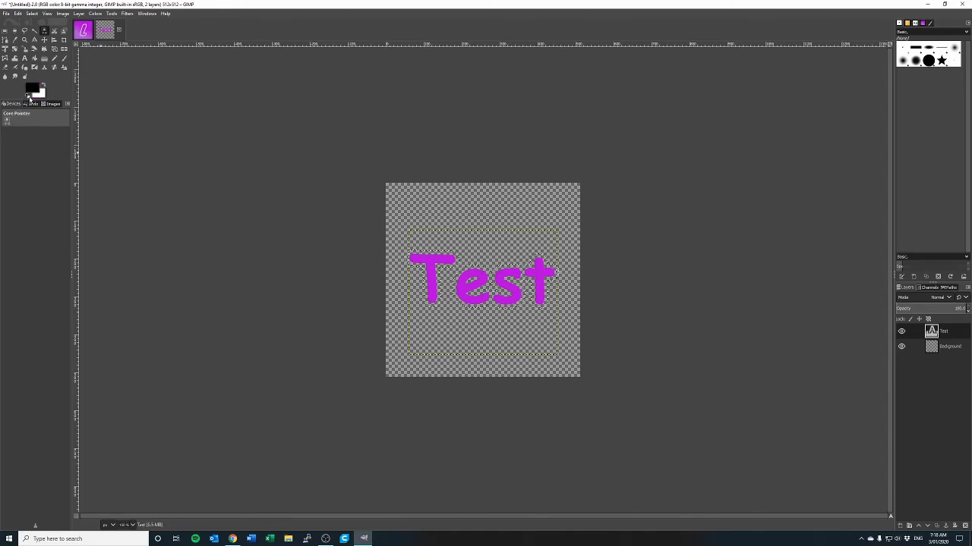
pyautogui.click(45, 86)
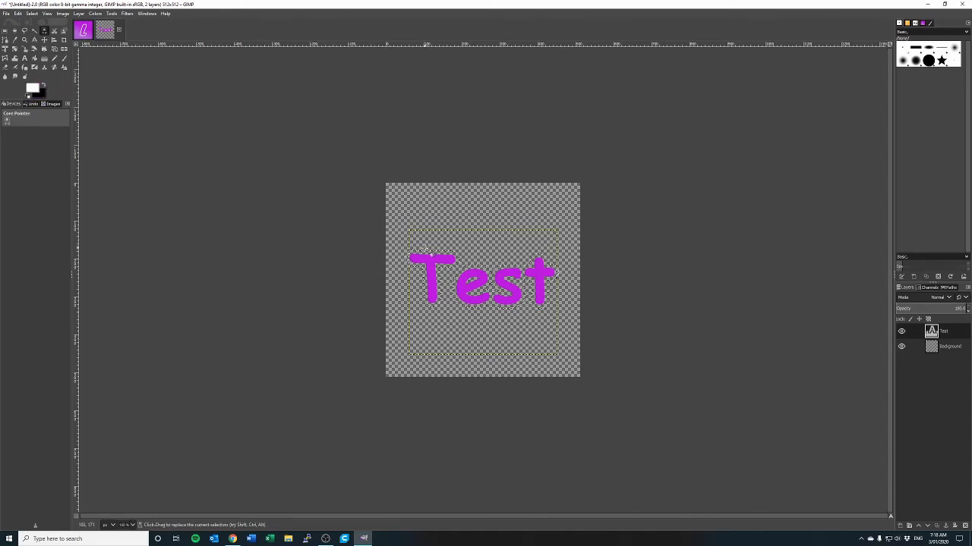
pyautogui.click(34, 58)
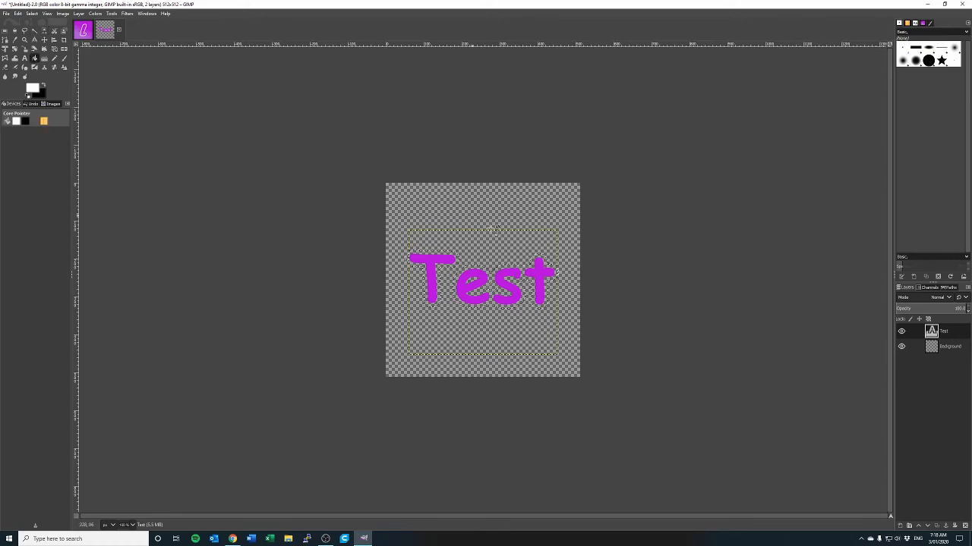
# Step: Try filling the grown selection with white on the Test text layer, and undo the fill
pyautogui.click(461, 259)
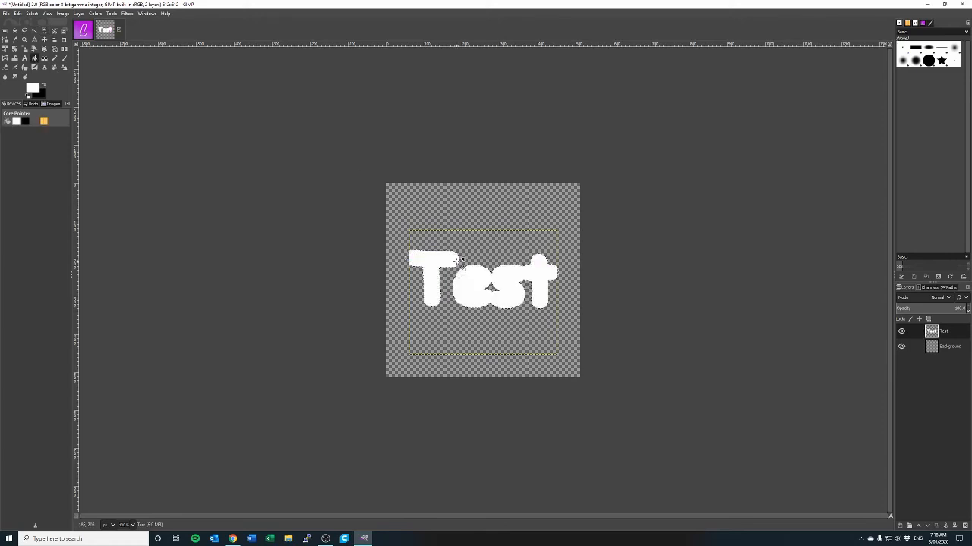
pyautogui.hotkey('ctrl', 'z')
# Step: Try filling the selection with white on a duplicate of the Test layer and placing that copy beneath the original
pyautogui.rightClick(940, 331)
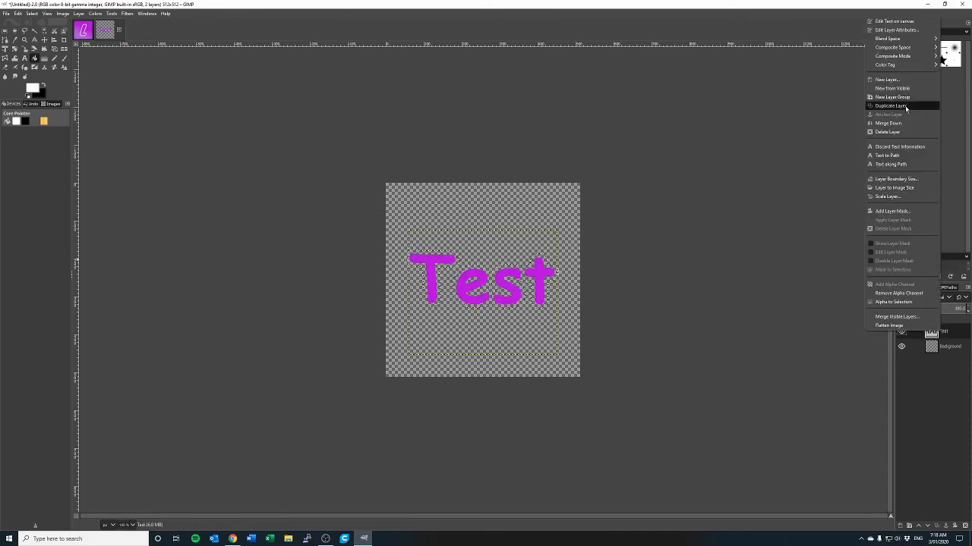
pyautogui.click(895, 105)
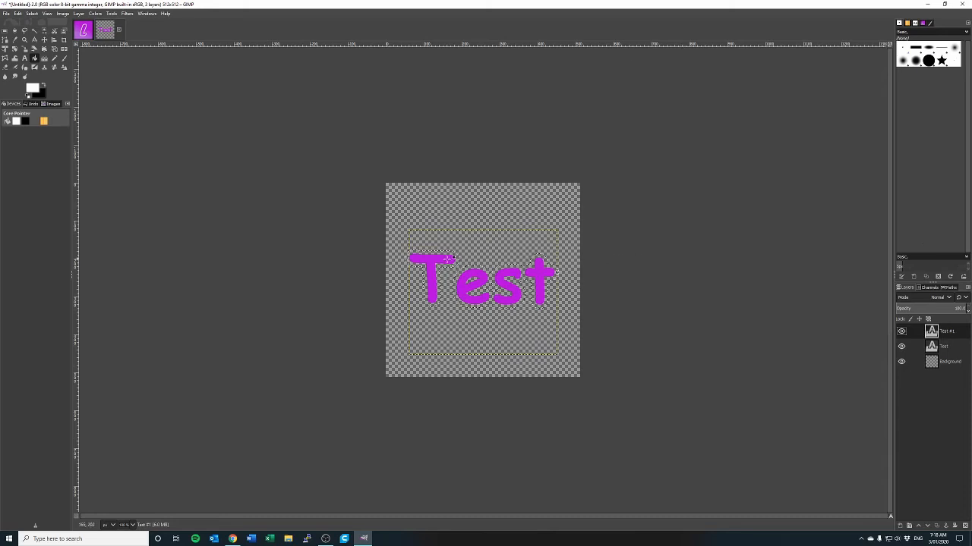
pyautogui.click(457, 260)
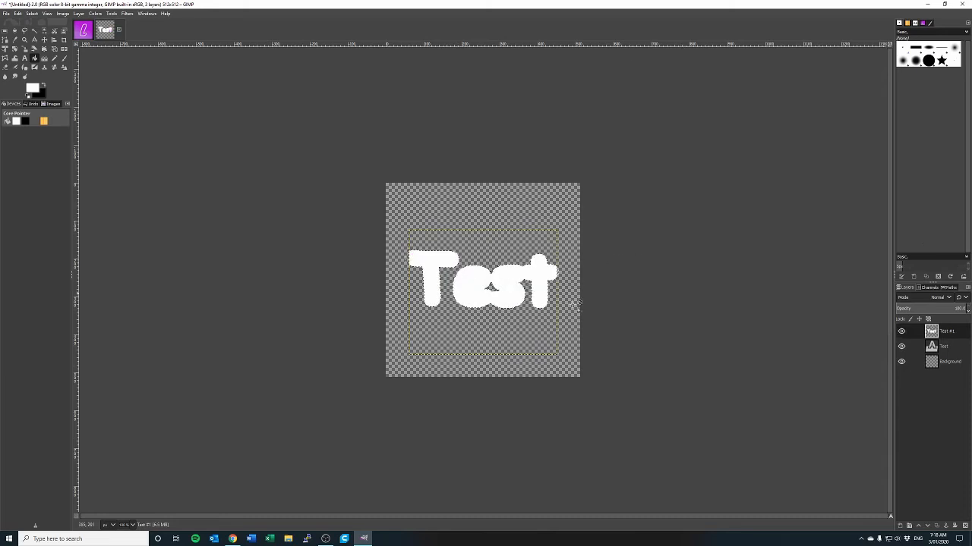
pyautogui.moveTo(948, 332); pyautogui.dragTo(949, 350)
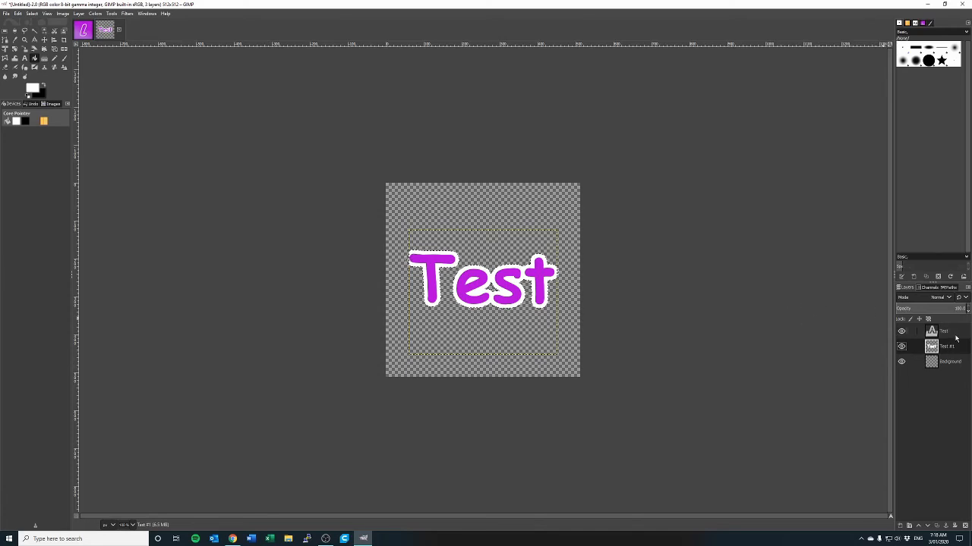
# Step: Undo the layer reordering and the white fill, and delete the duplicated Test layer
pyautogui.hotkey('ctrl', 'z')
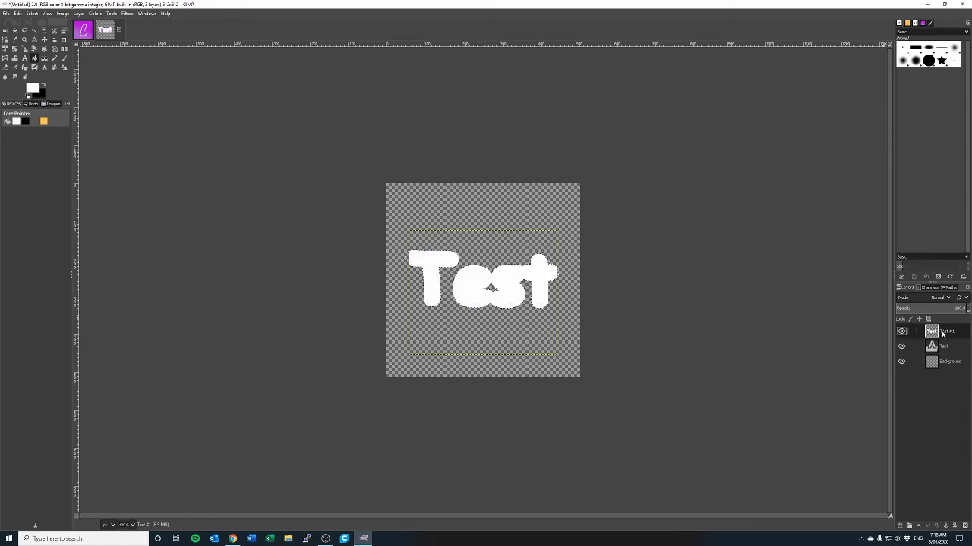
pyautogui.hotkey('ctrl', 'z')
pyautogui.rightClick(942, 350)
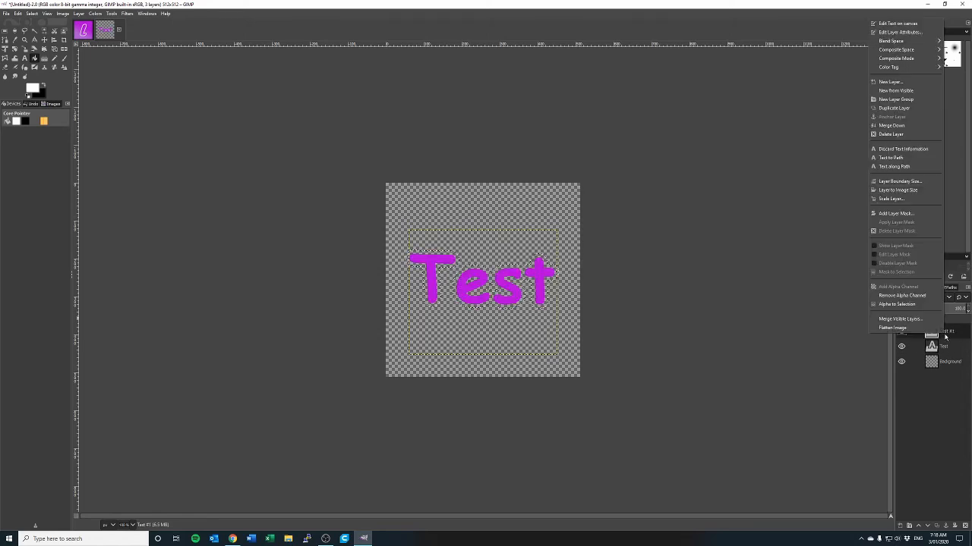
pyautogui.click(898, 132)
# Step: Fill the grown selection with white on the Background layer, and make the Test text layer active again
pyautogui.click(924, 347)
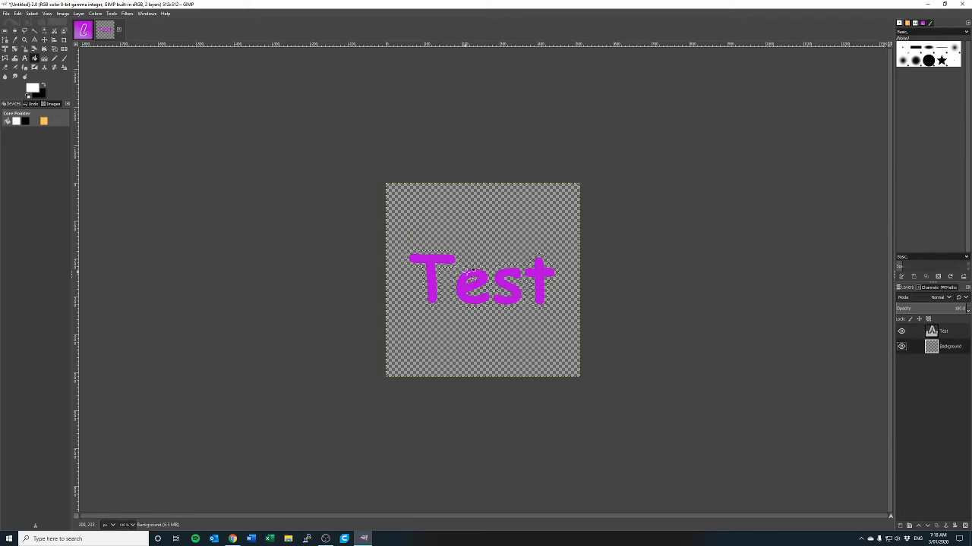
pyautogui.click(484, 265)
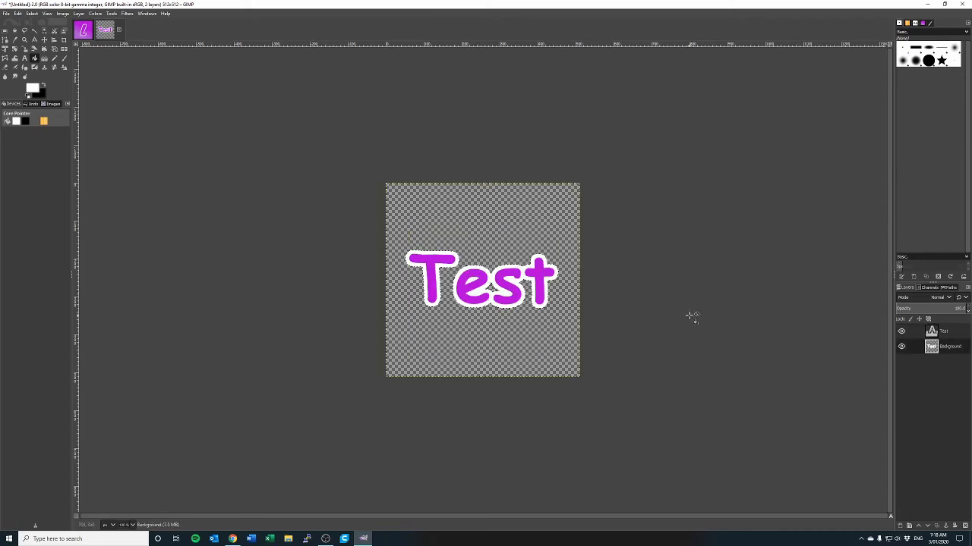
pyautogui.click(939, 337)
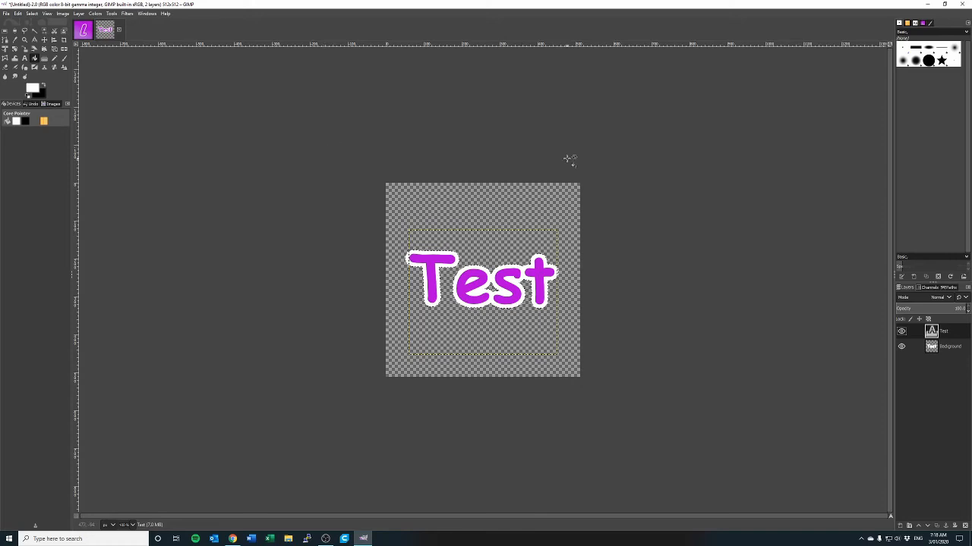
# Step: Select the purple letters by color, and set the foreground to purple b200d9 and the background to a lighter purple
pyautogui.click(31, 14)
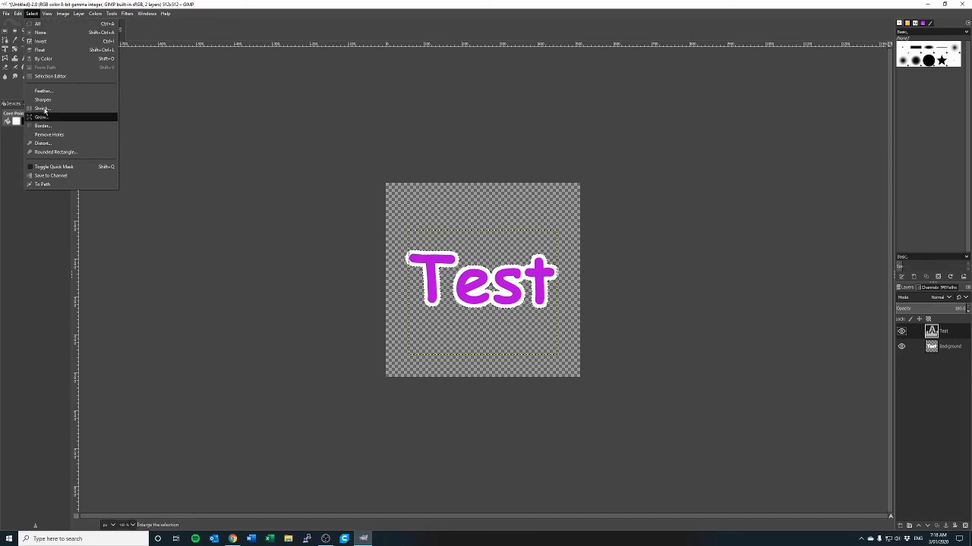
pyautogui.click(31, 14)
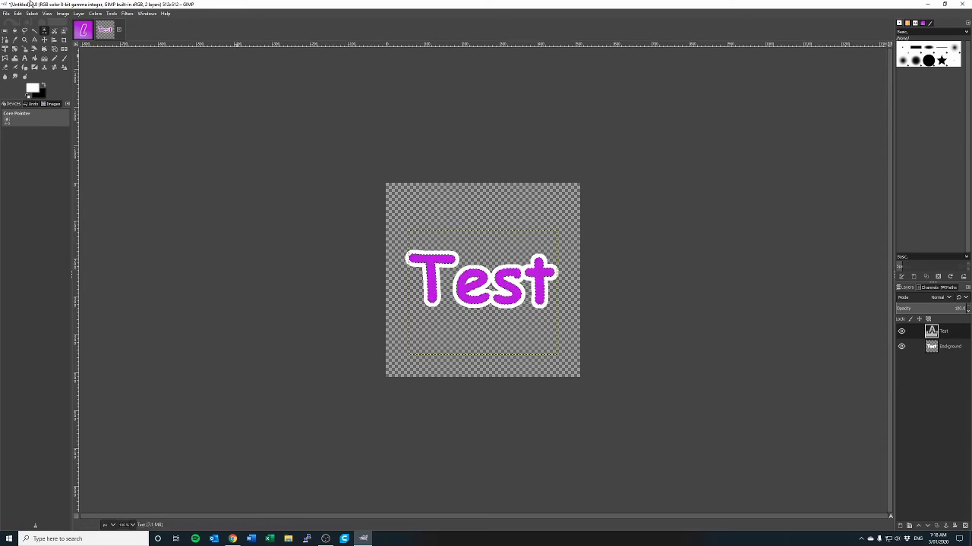
pyautogui.click(33, 88)
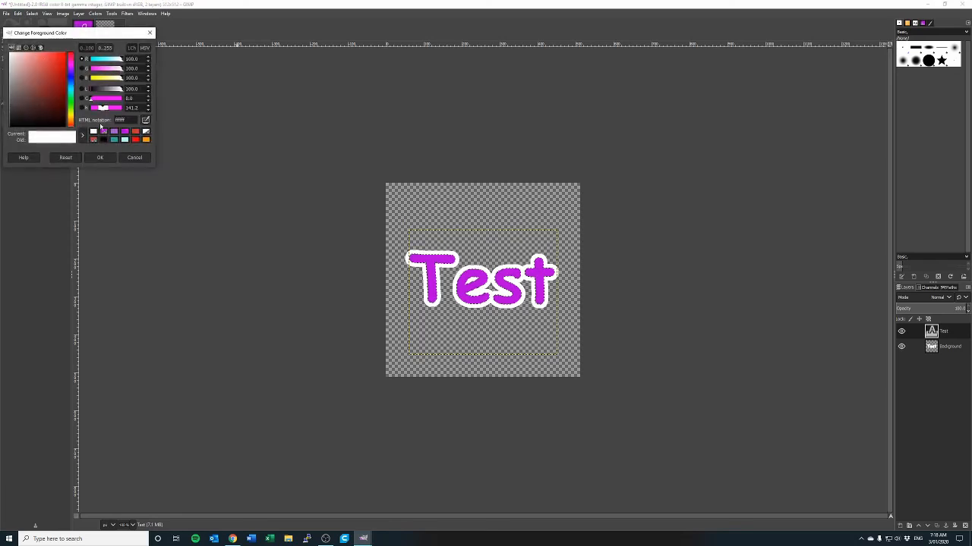
pyautogui.click(108, 133)
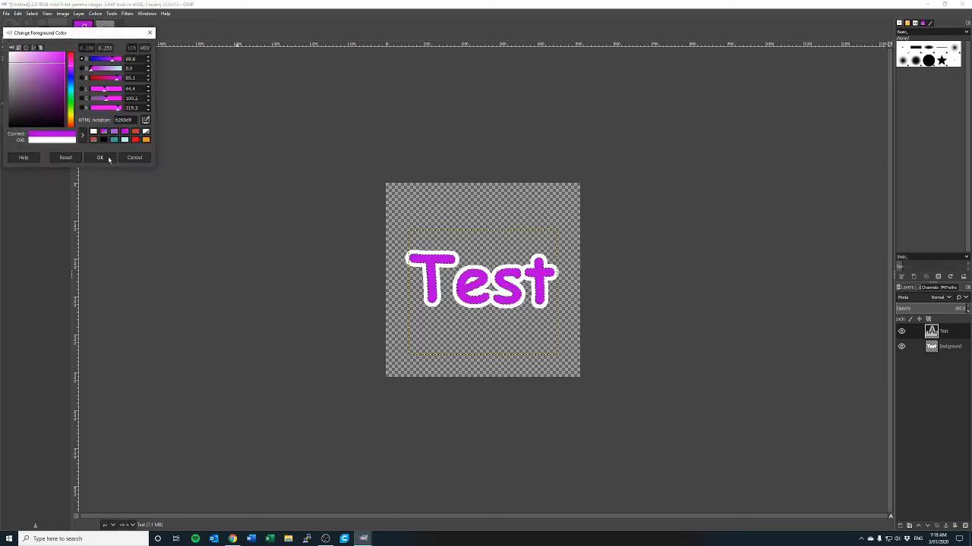
pyautogui.click(108, 161)
pyautogui.click(48, 98)
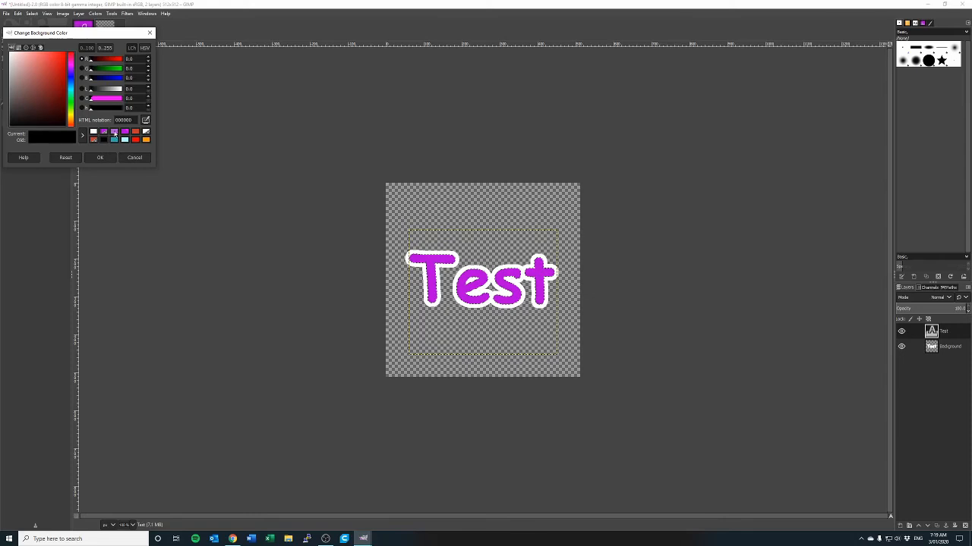
pyautogui.click(117, 134)
pyautogui.click(109, 157)
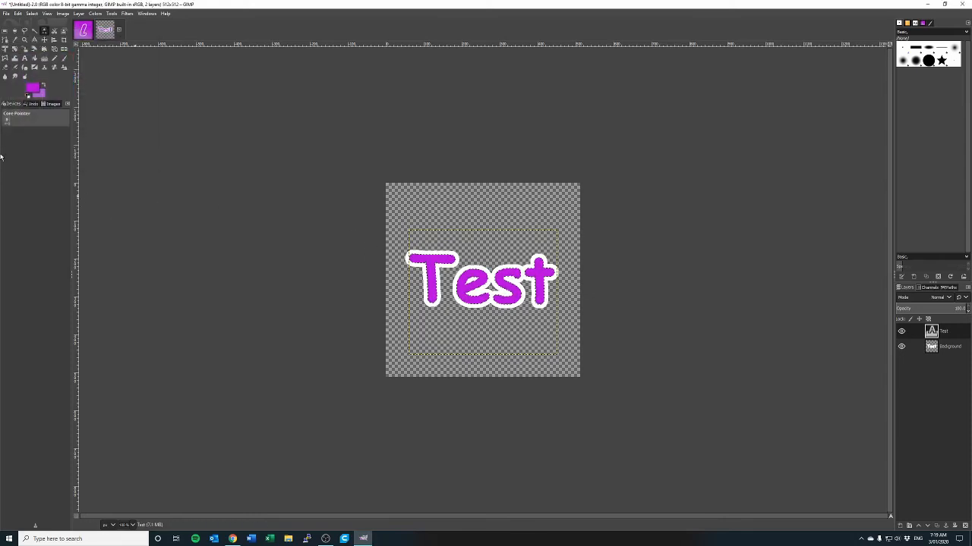
# Step: Apply a gradient across the selected letters, running from purple at the final "t" to lighter purple at the capital "T"
pyautogui.click(45, 59)
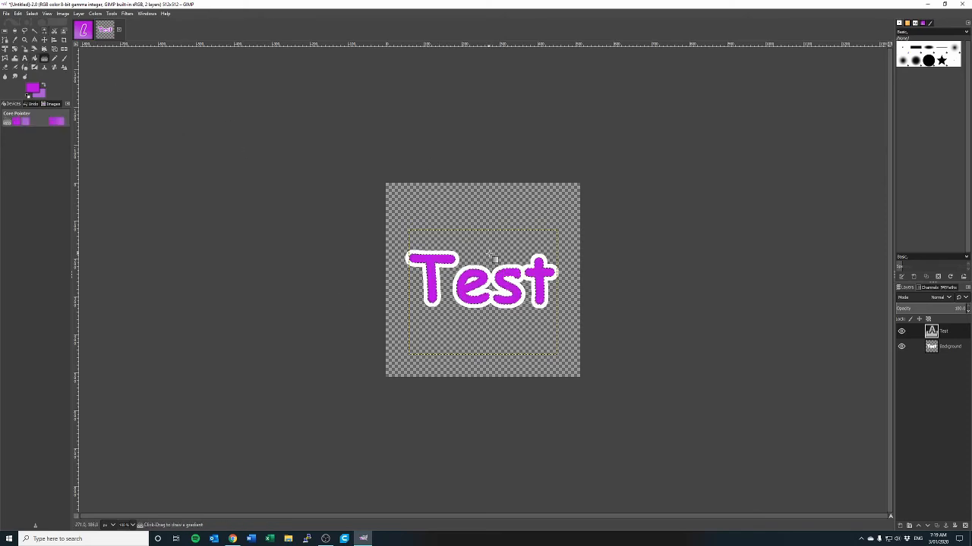
pyautogui.moveTo(505, 244); pyautogui.dragTo(501, 248)
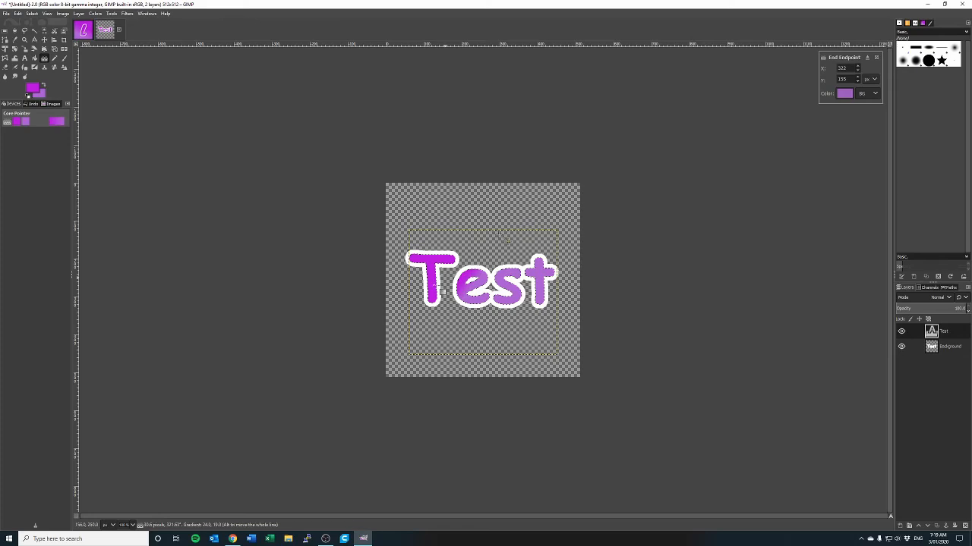
pyautogui.moveTo(509, 239); pyautogui.dragTo(522, 248)
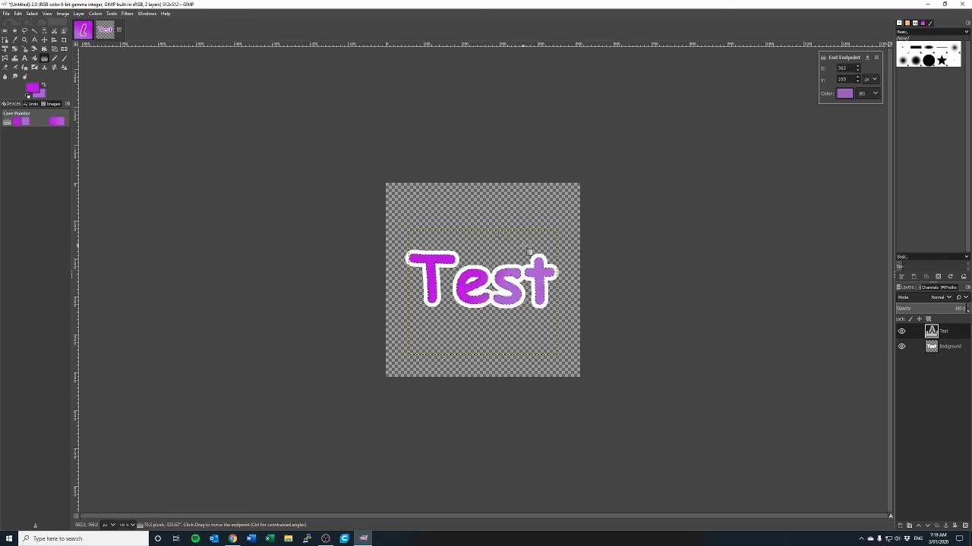
pyautogui.moveTo(525, 245); pyautogui.dragTo(509, 285)
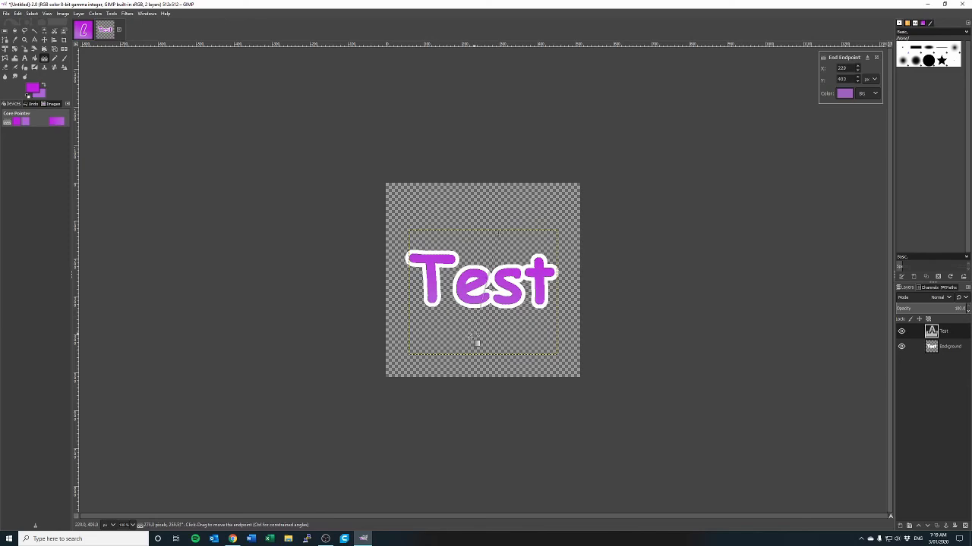
pyautogui.moveTo(449, 337); pyautogui.dragTo(459, 284)
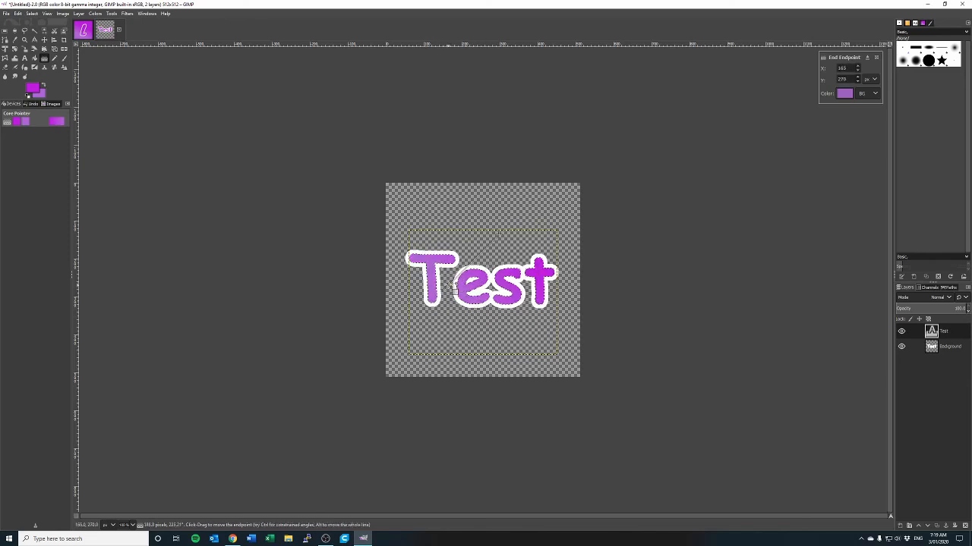
pyautogui.click(715, 288)
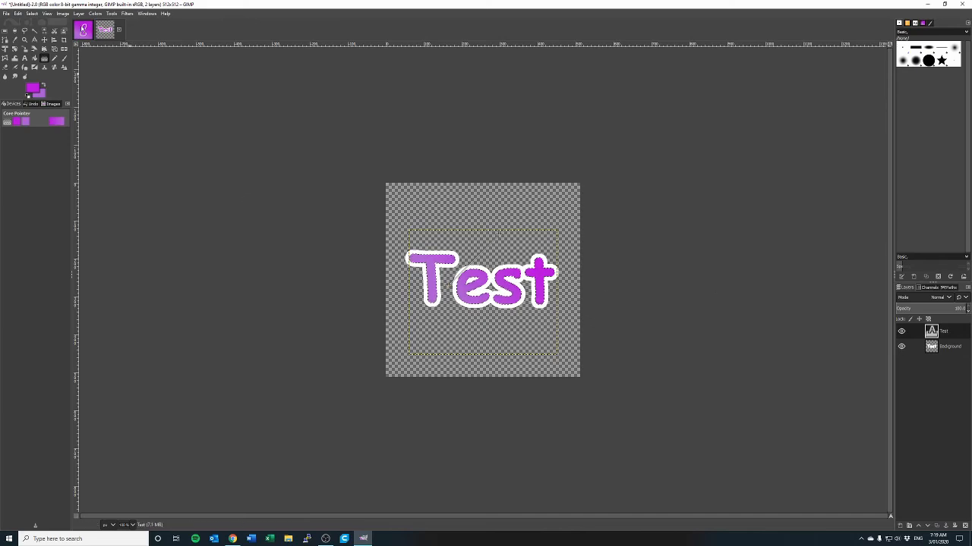
# Step: Apply a Gaussian Blur with X and Y sizes of 1.50 to the selected letters on the Test layer
pyautogui.click(126, 14)
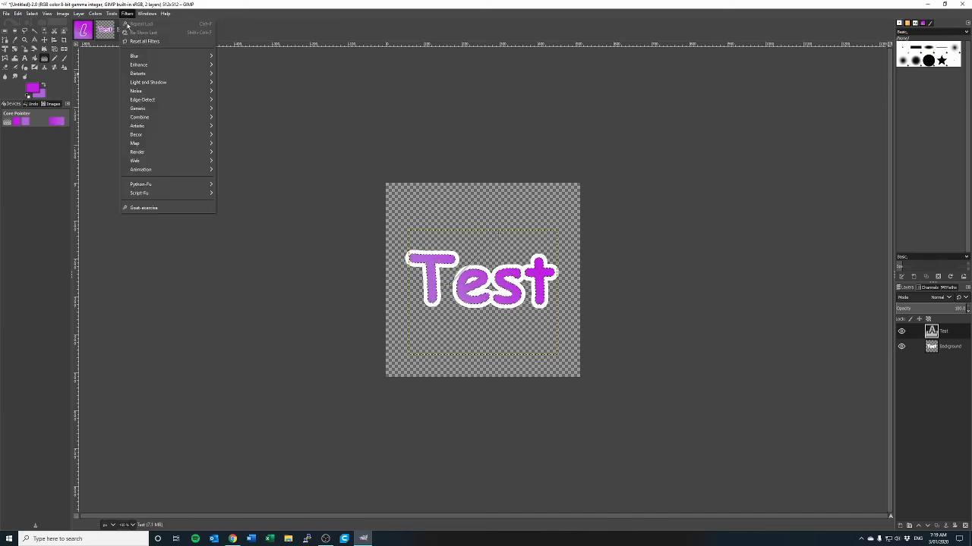
pyautogui.moveTo(140, 57)
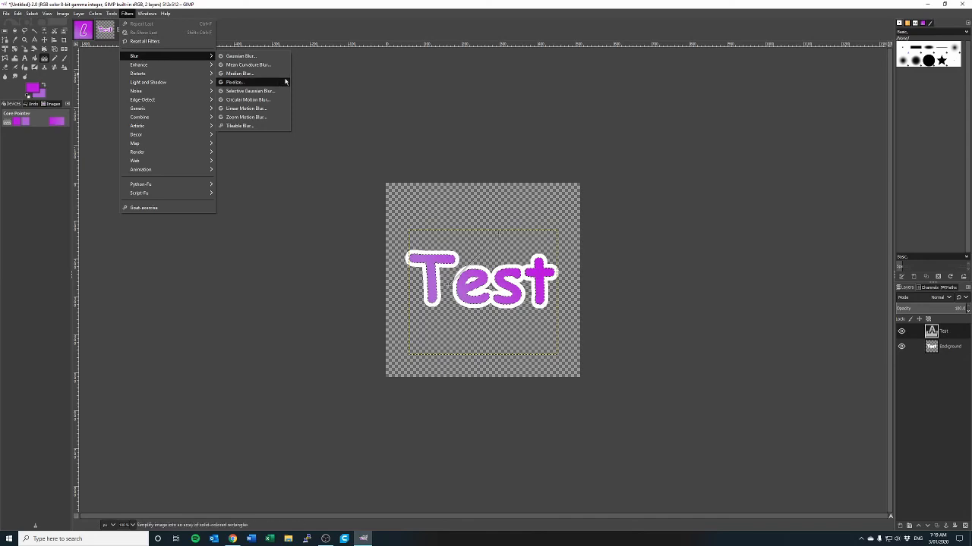
pyautogui.click(258, 65)
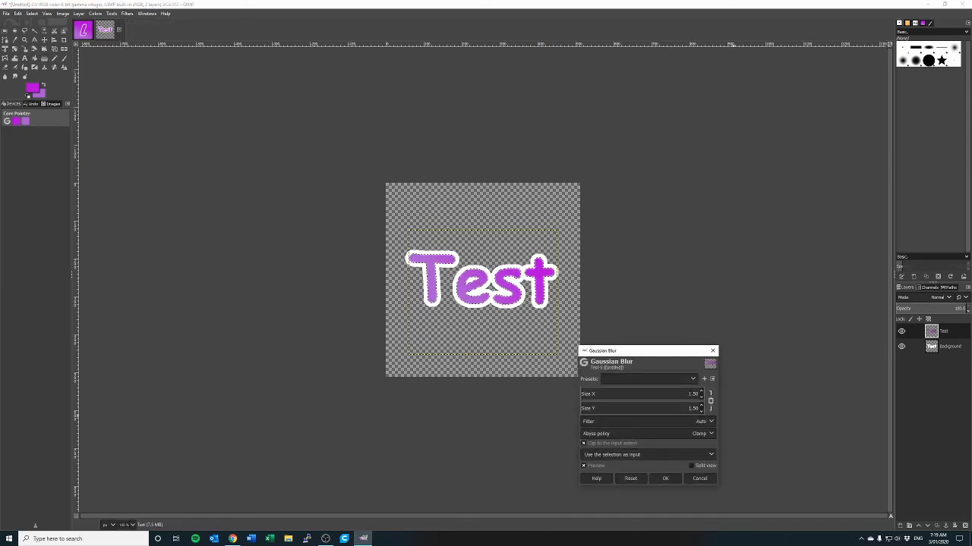
pyautogui.moveTo(654, 352); pyautogui.dragTo(667, 312)
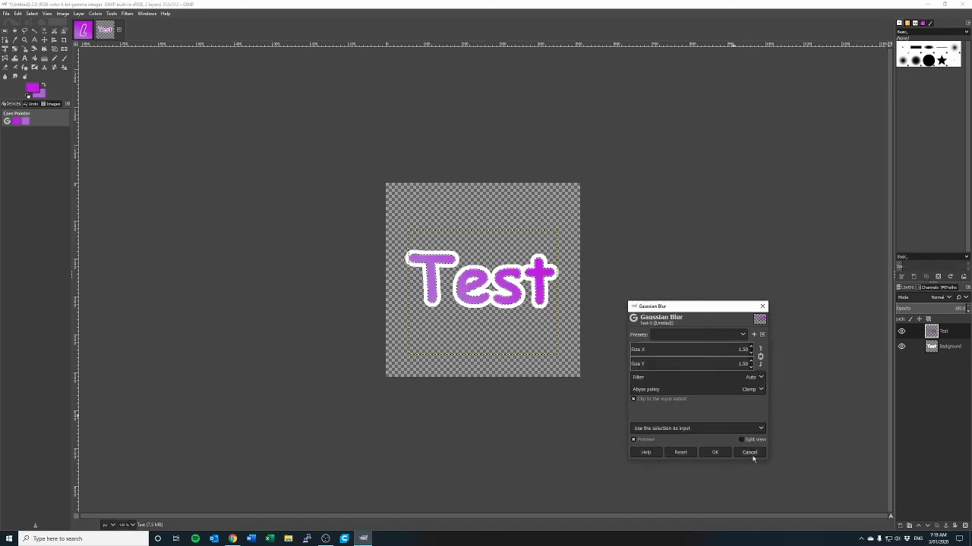
pyautogui.click(714, 453)
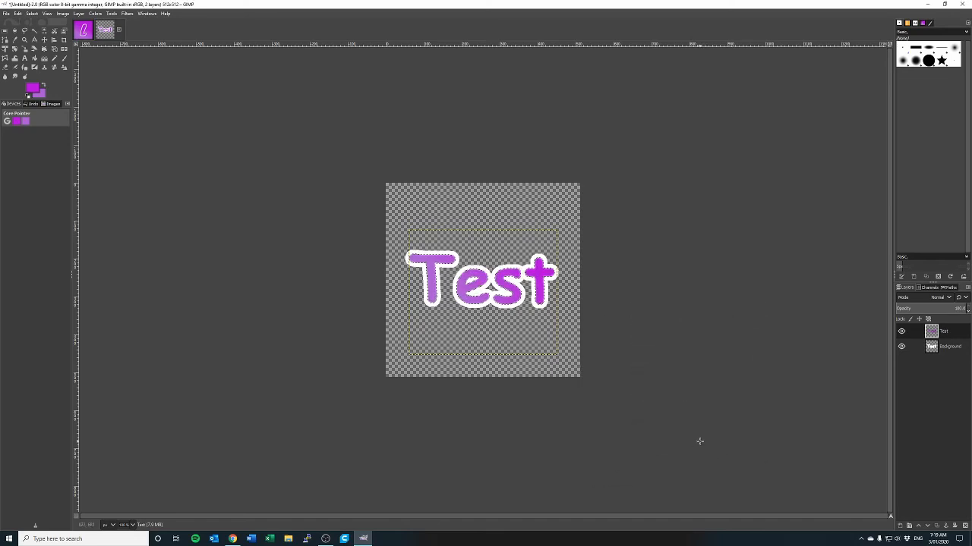
pyautogui.hotkey('ctrl', 'shift', 'f')
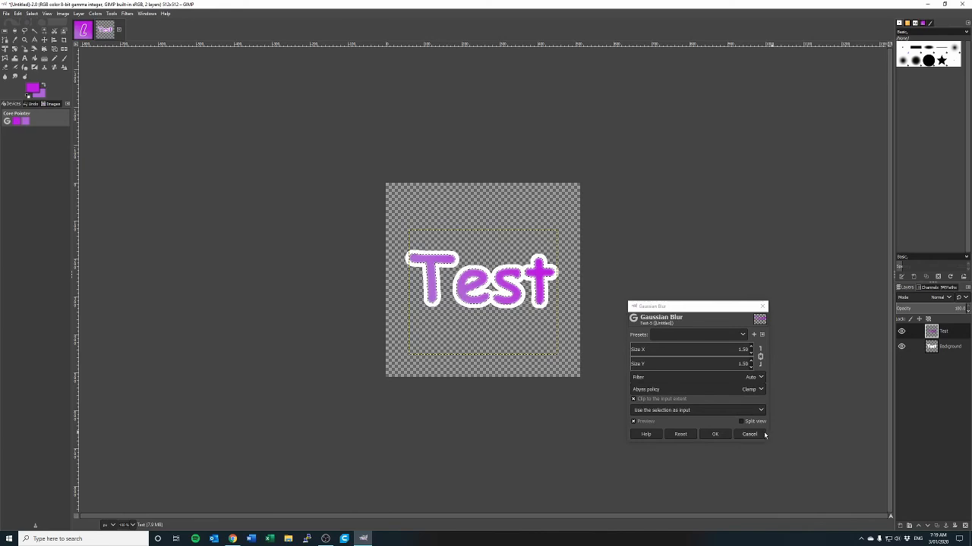
pyautogui.click(753, 434)
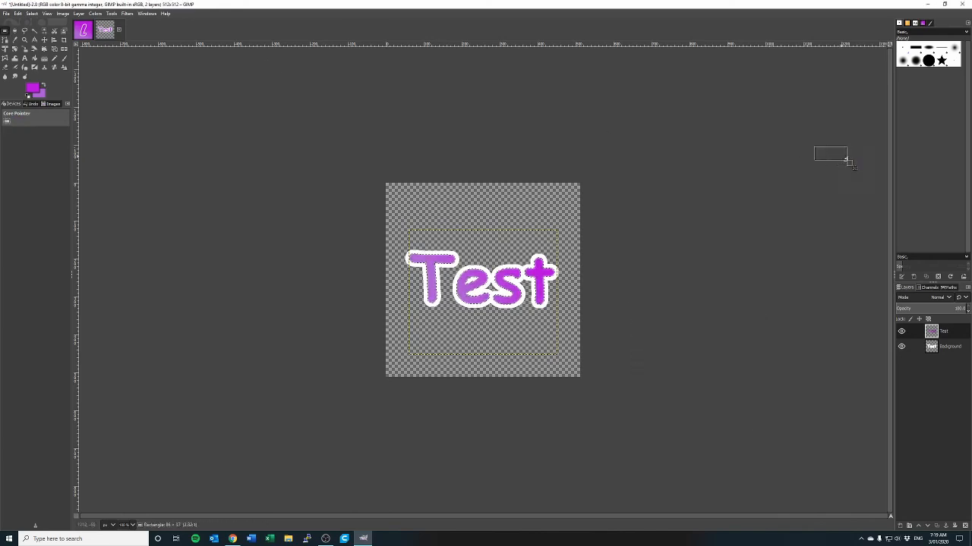
# Step: Try filling the Background layer with the purple foreground color, and undo the fill
pyautogui.click(947, 347)
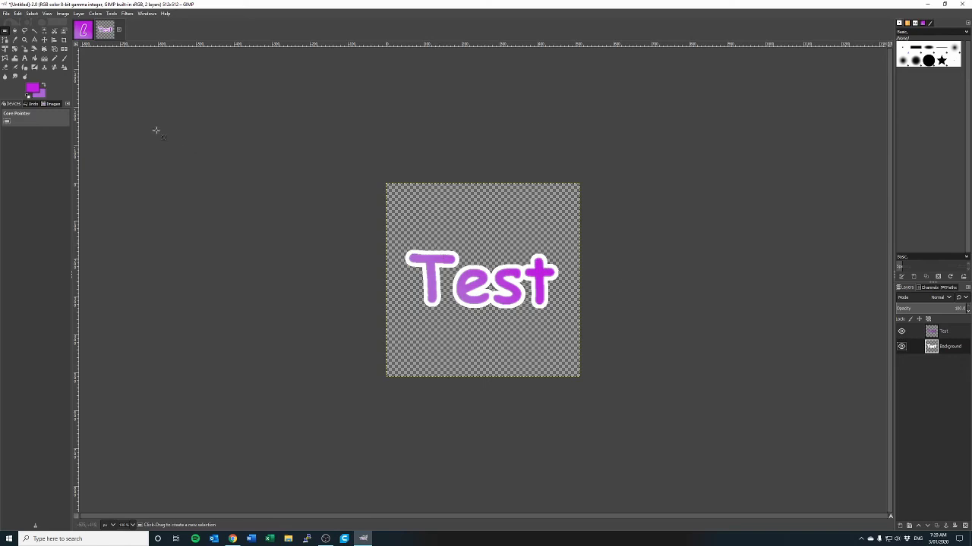
pyautogui.click(34, 57)
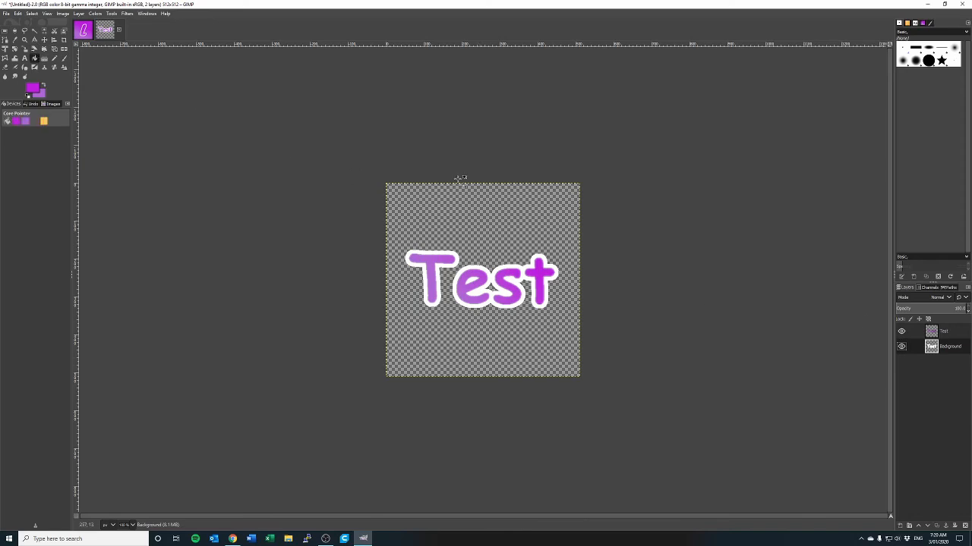
pyautogui.click(511, 222)
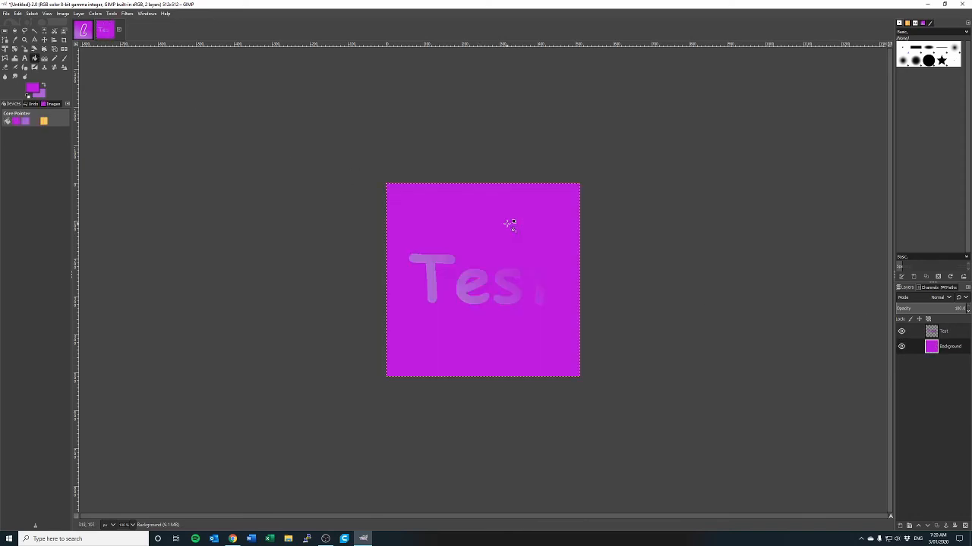
pyautogui.hotkey('ctrl', 'z')
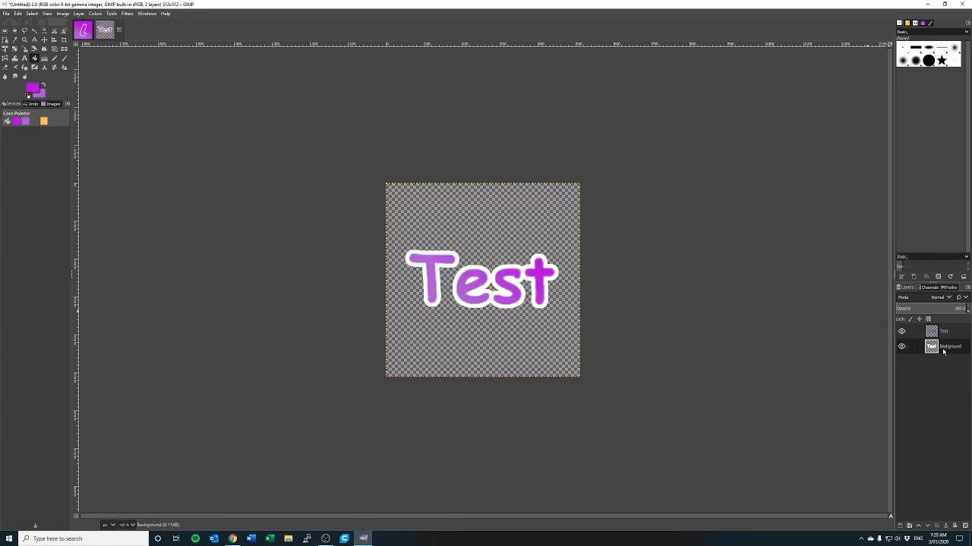
# Step: Hide the Test layer, try the purple fill on the Background layer again, and undo it
pyautogui.click(902, 332)
pyautogui.click(558, 357)
pyautogui.hotkey('ctrl', 'z')
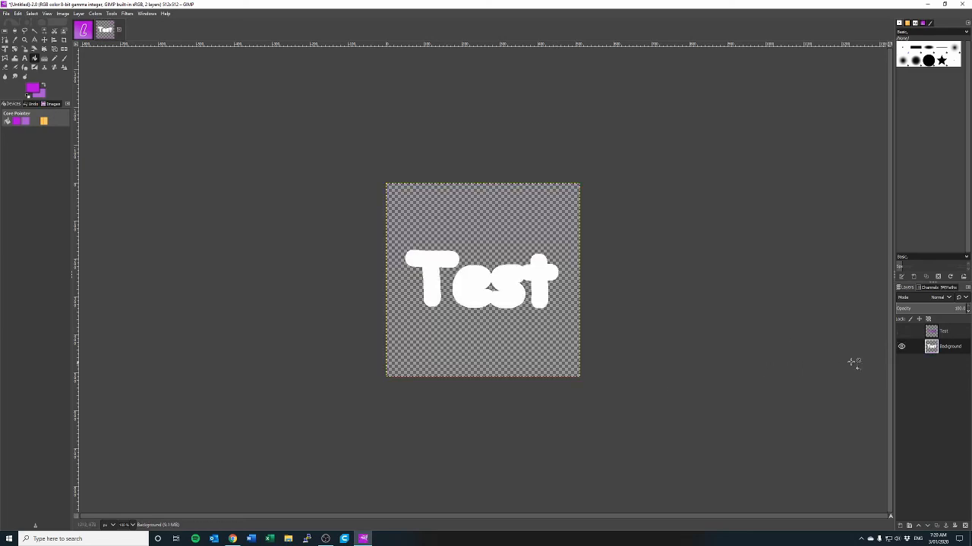
# Step: Select the transparent area around the white lettering on the Background layer by color, and fill it with purple
pyautogui.click(31, 14)
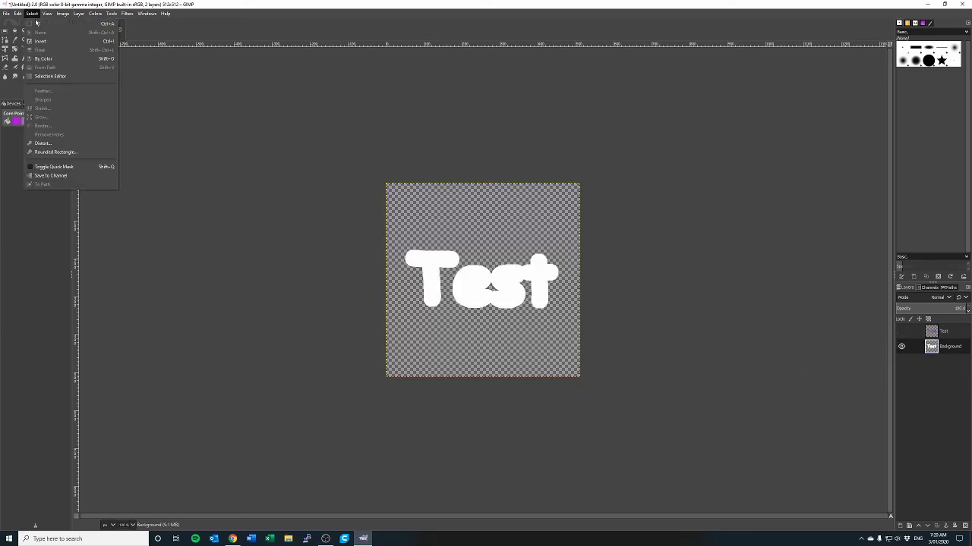
pyautogui.click(47, 59)
pyautogui.click(426, 202)
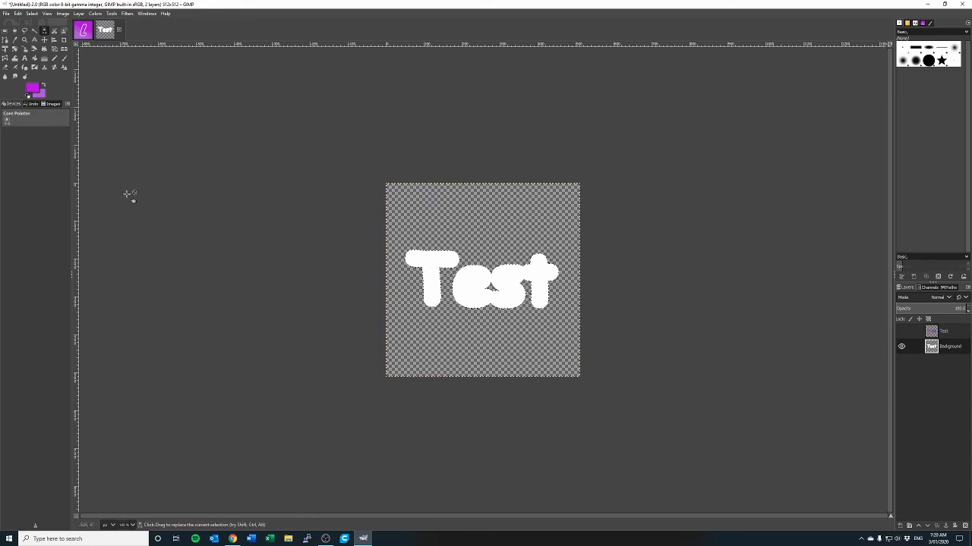
pyautogui.click(34, 59)
pyautogui.click(439, 209)
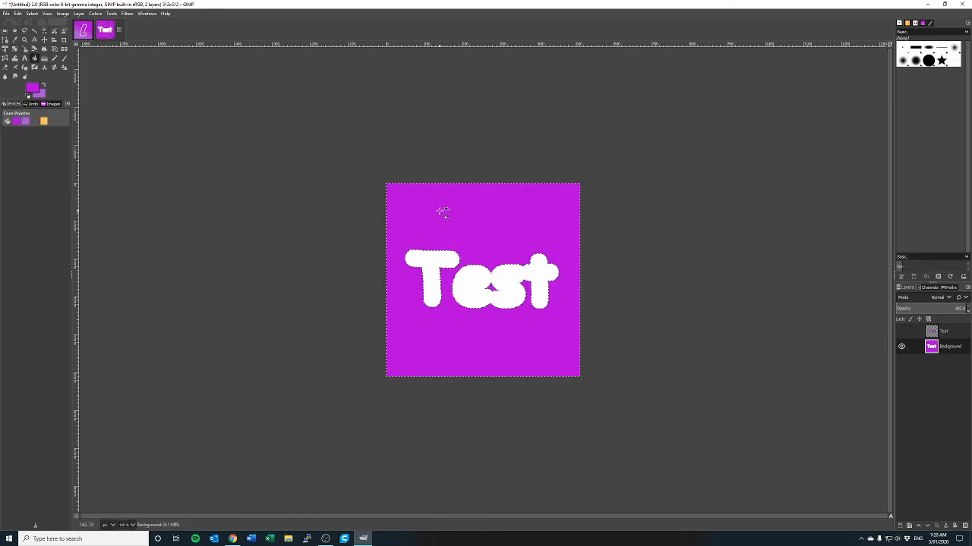
# Step: Cover the Background's selected area with a diagonal gradient from purple at the upper right to lighter purple at the lower left, and show the Test layer
pyautogui.click(918, 333)
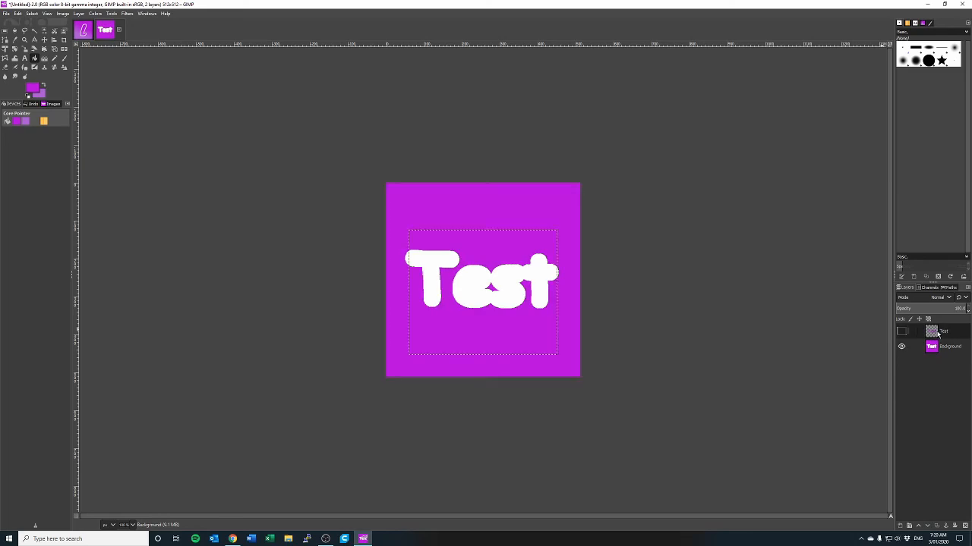
pyautogui.click(922, 347)
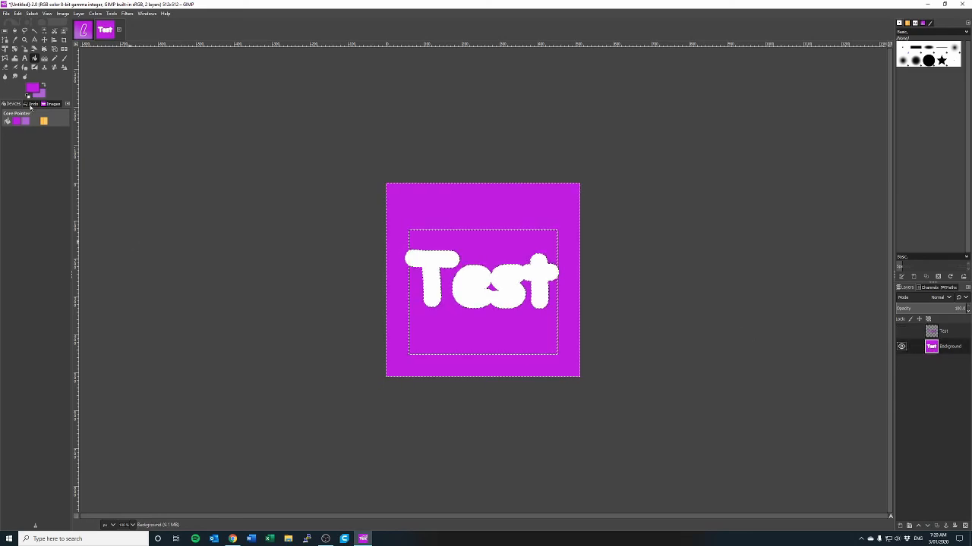
pyautogui.click(44, 58)
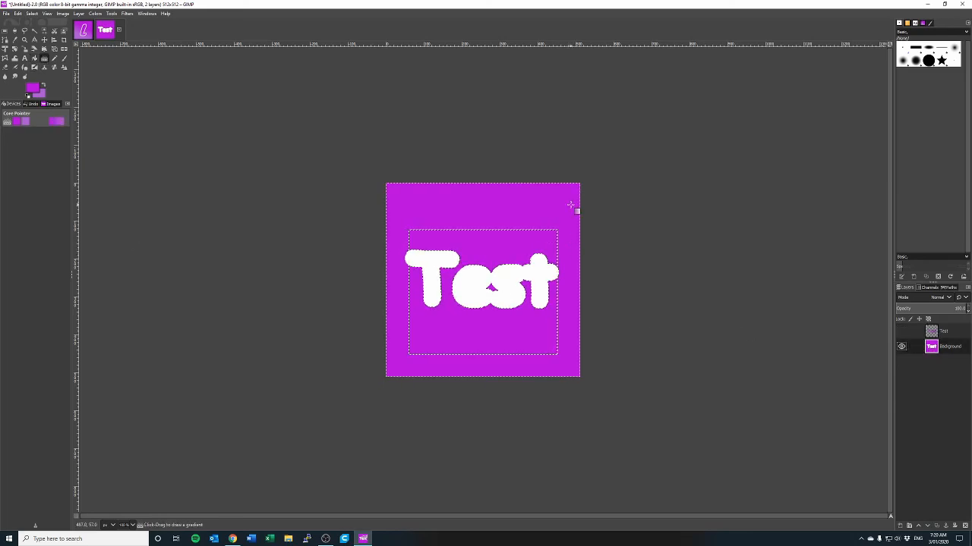
pyautogui.moveTo(557, 196); pyautogui.dragTo(443, 344)
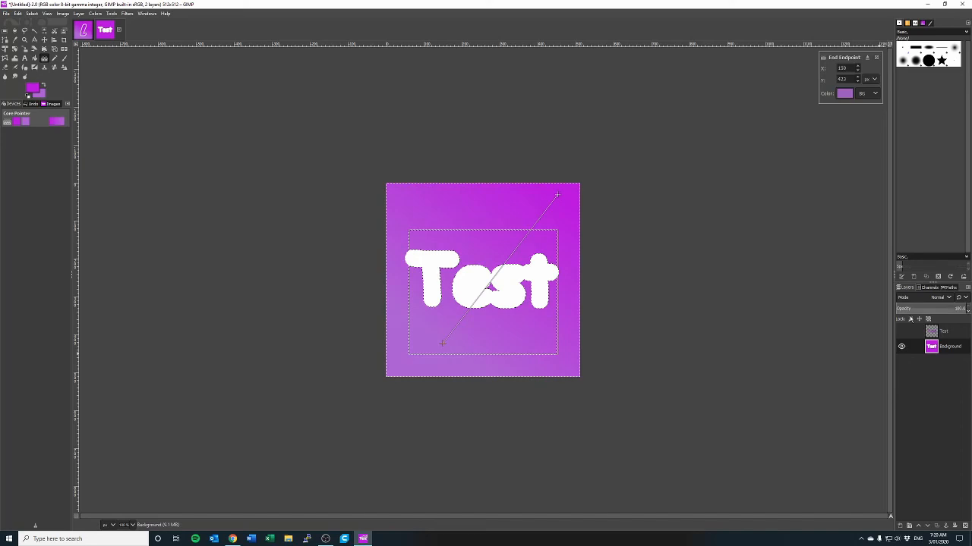
pyautogui.click(902, 332)
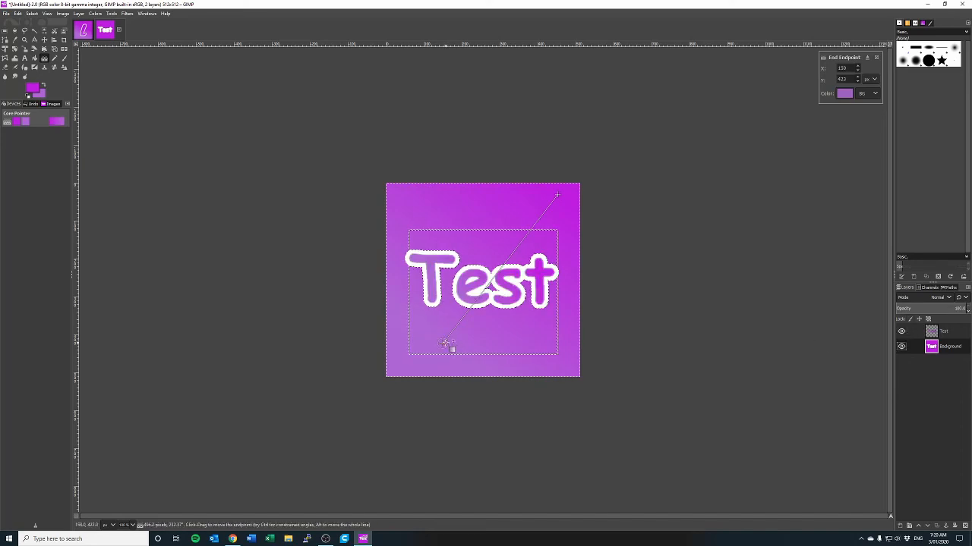
pyautogui.moveTo(444, 344); pyautogui.dragTo(462, 332)
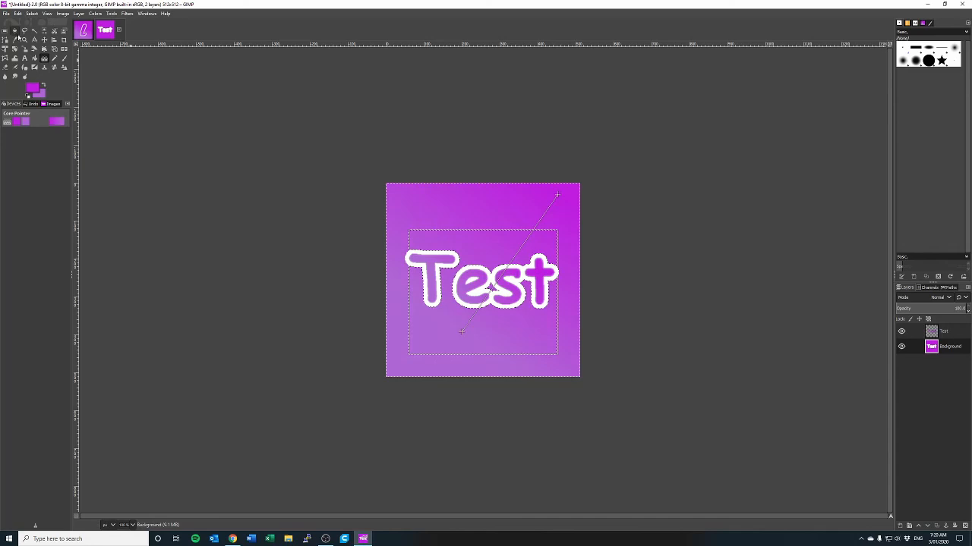
pyautogui.click(44, 39)
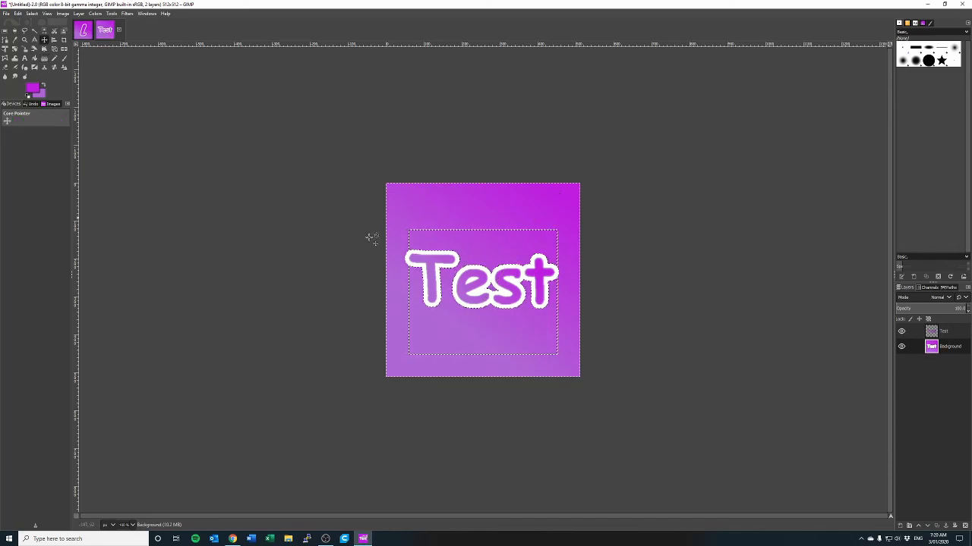
pyautogui.click(948, 347)
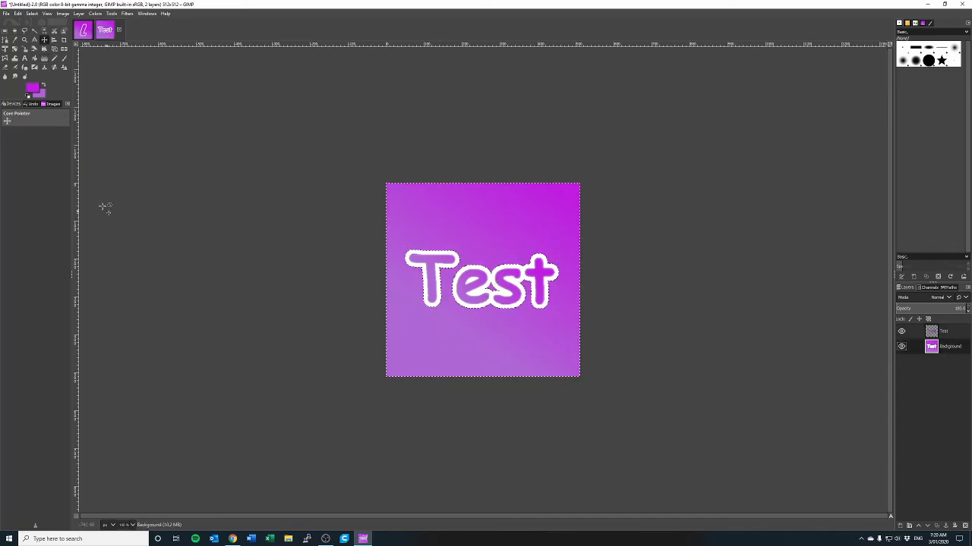